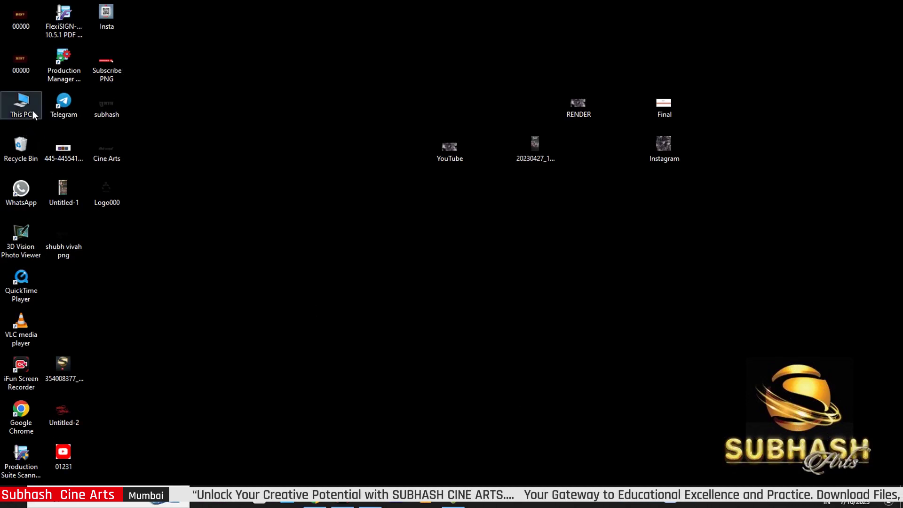
From This PC, go to Downloads and select the 16-7-23 archive
double_click(20, 103)
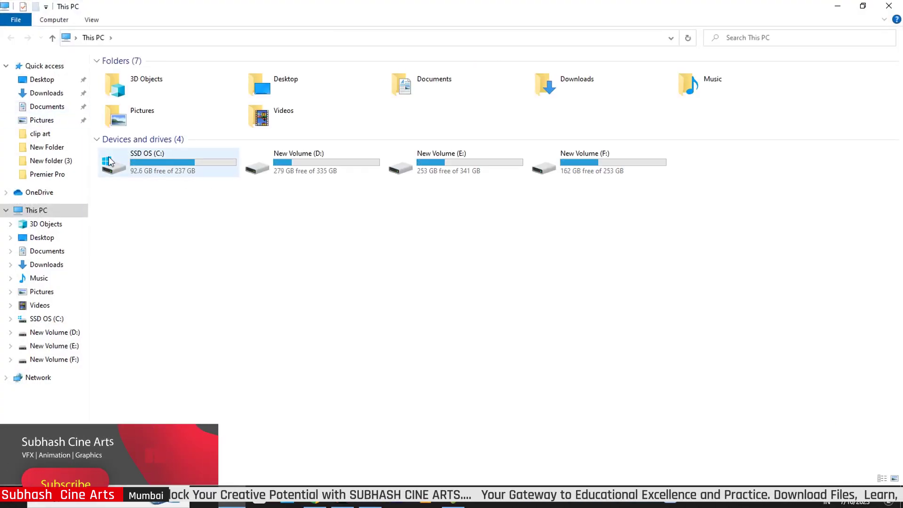
click(49, 94)
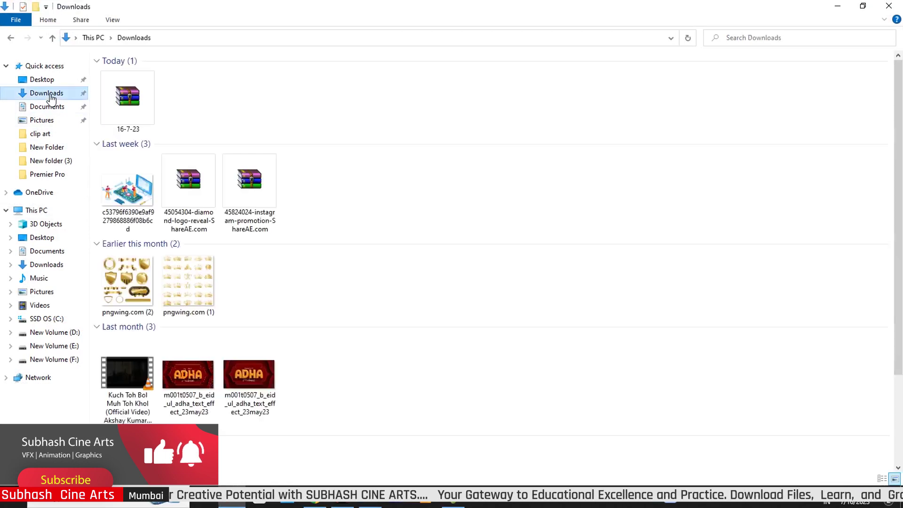
click(129, 110)
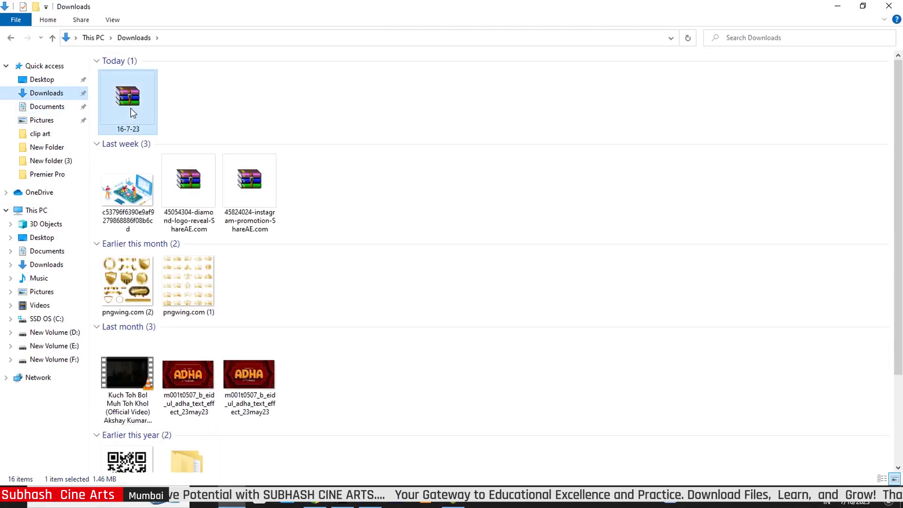
Extract 16-7-23 here using the archive password, producing 00000.psd in Downloads
right_click(130, 108)
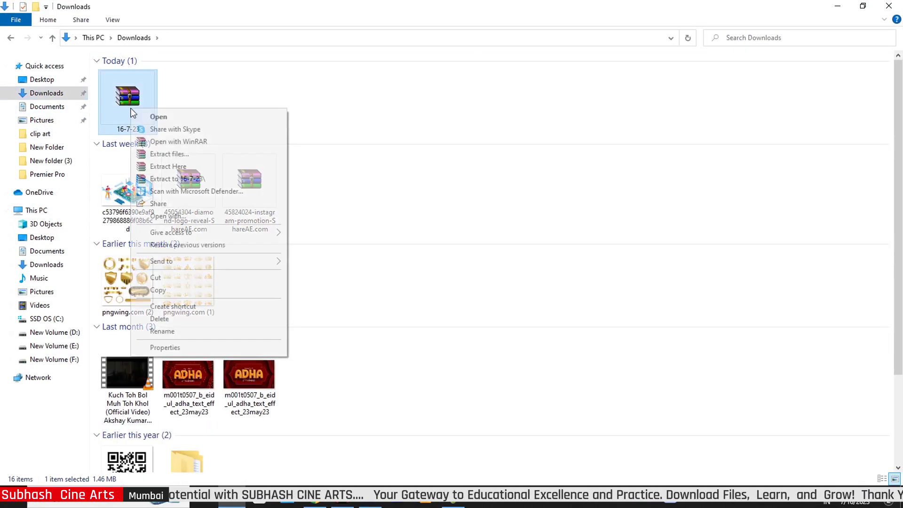
click(168, 166)
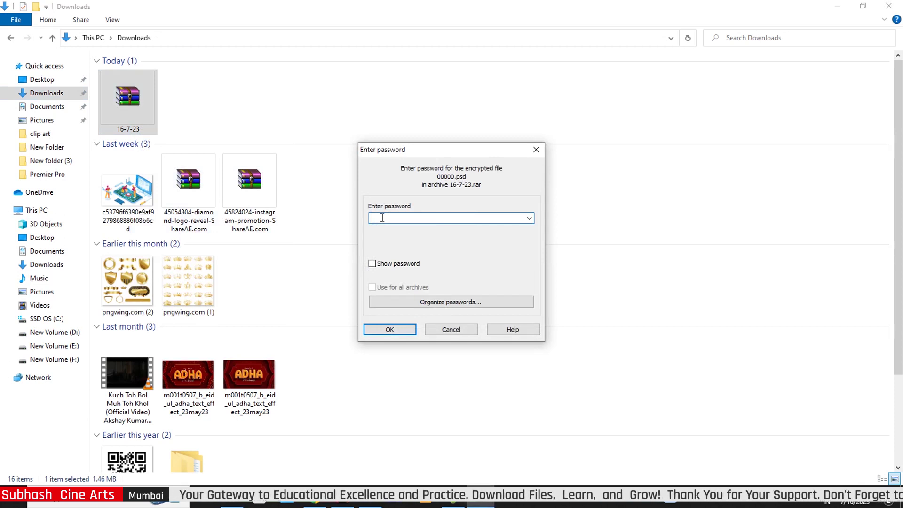
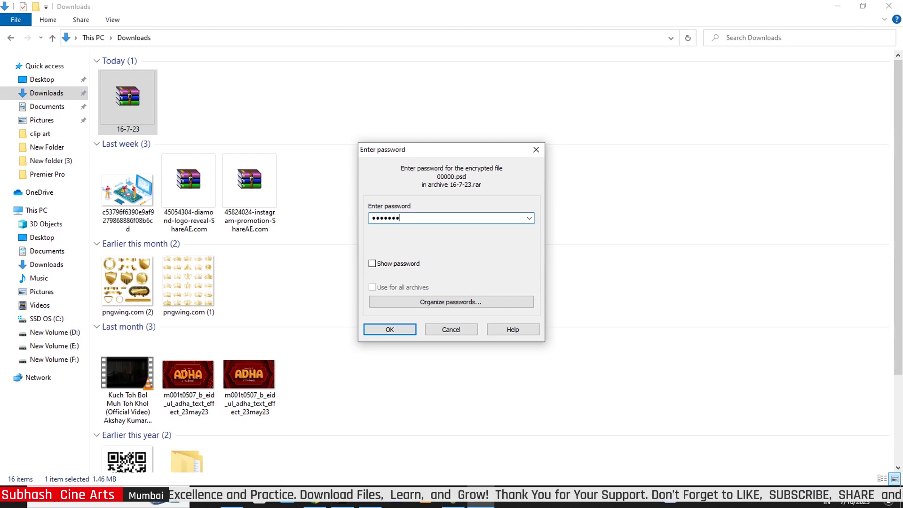
double_click(409, 218)
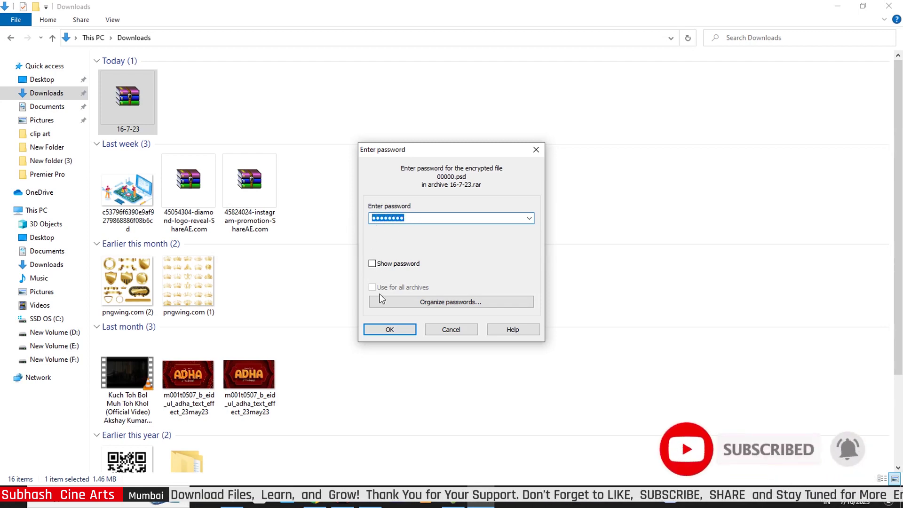
click(396, 329)
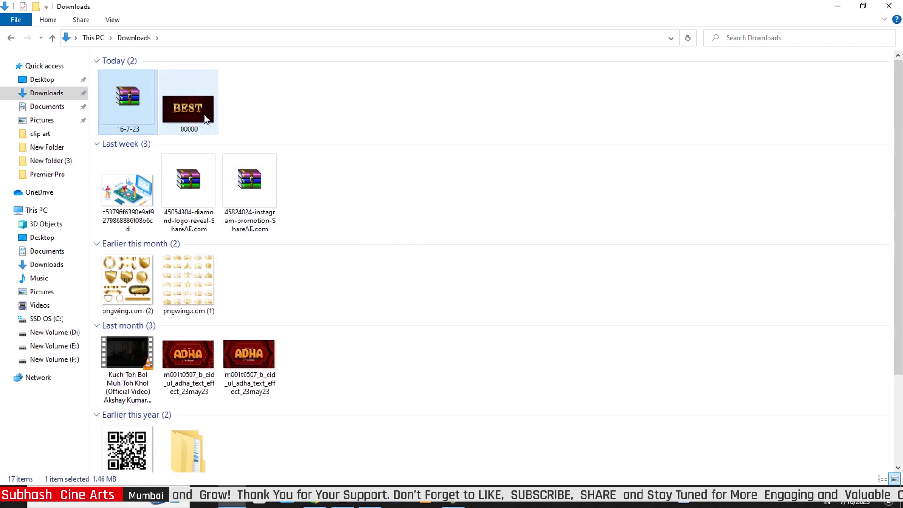
Drag 00000.psd into Photoshop to open it and fit the canvas to the window
click(206, 119)
drag(182, 109, 372, 504)
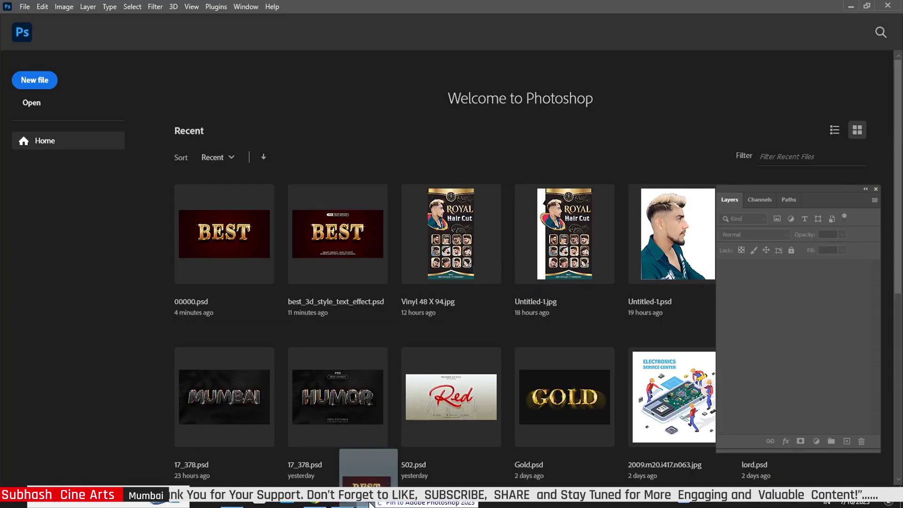
drag(371, 504, 416, 331)
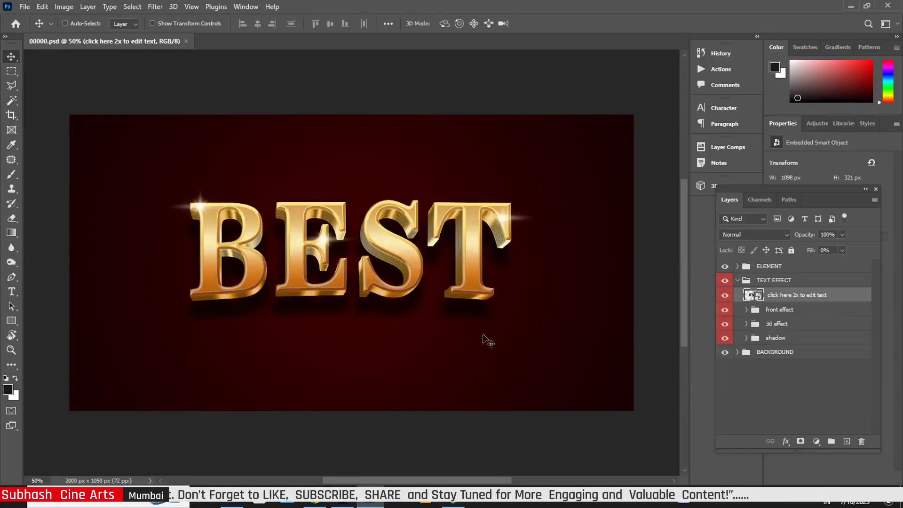
key(ctrl+0)
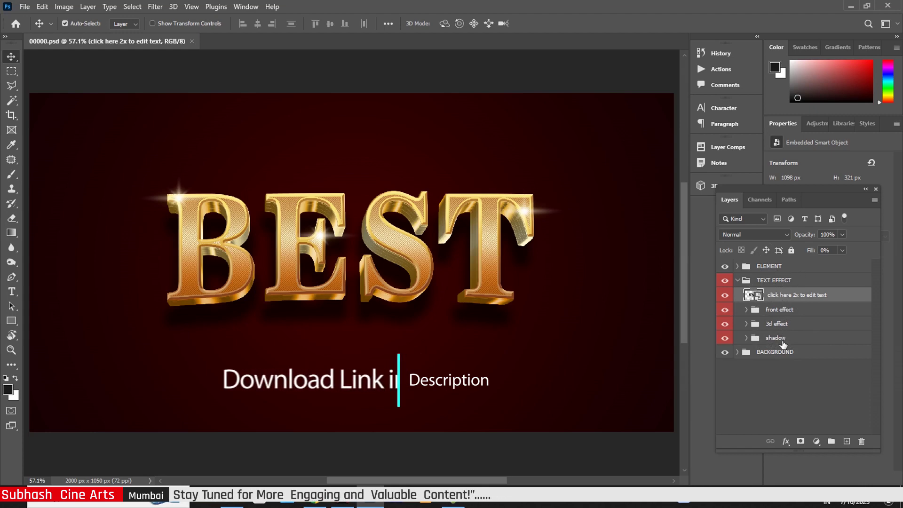
Replace BEST with GOLD inside the text smart object, then bring up the font list
double_click(753, 294)
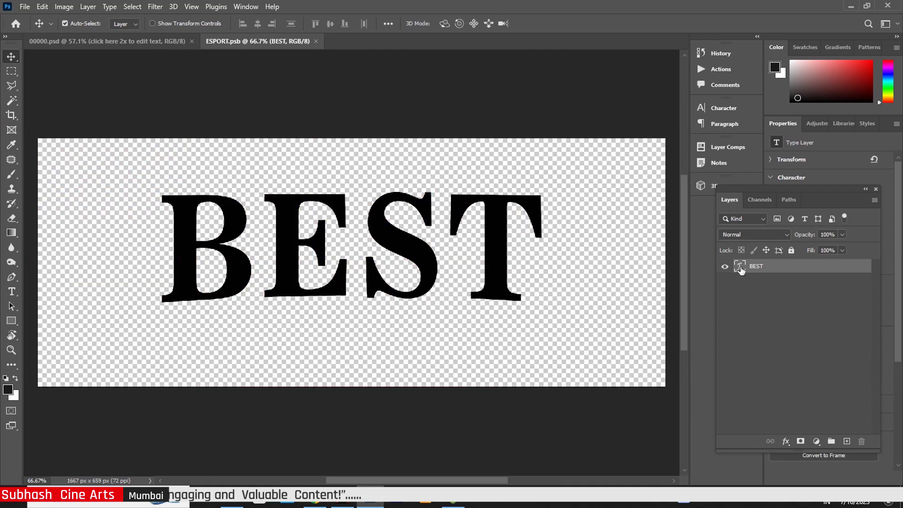
double_click(739, 267)
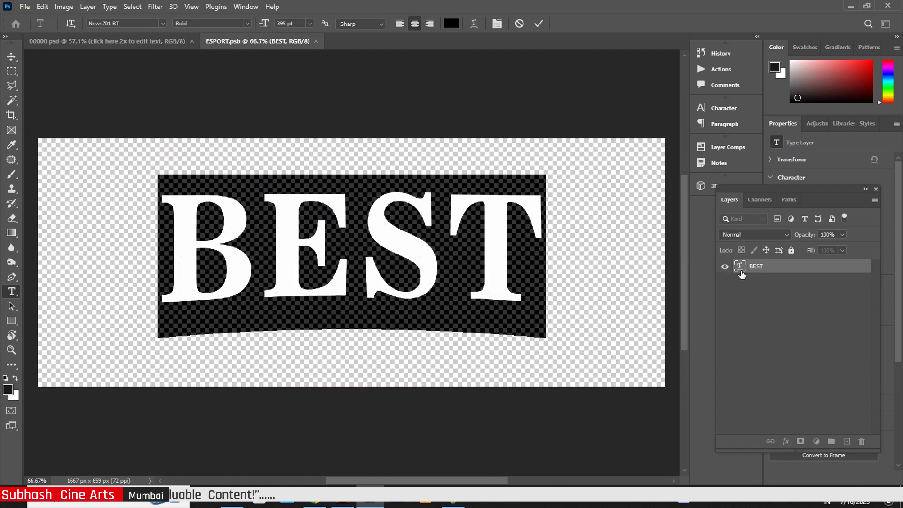
text(GOL)
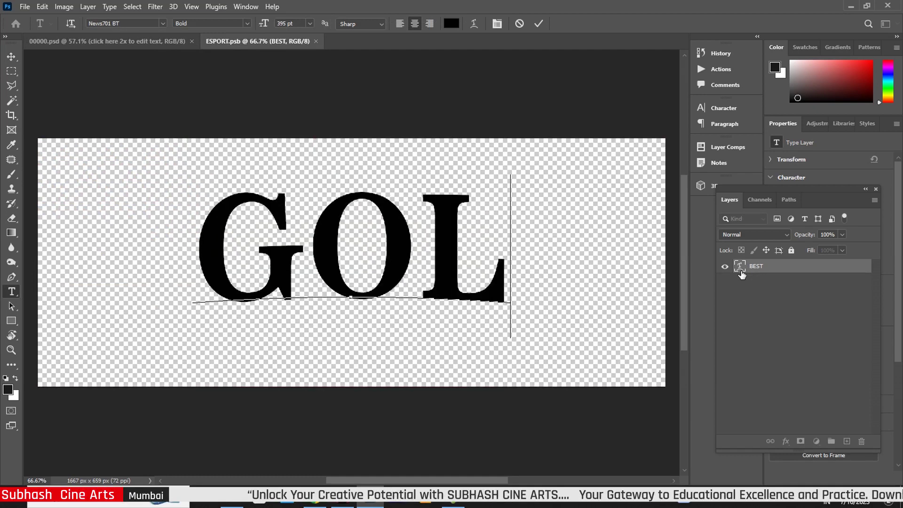
text(D)
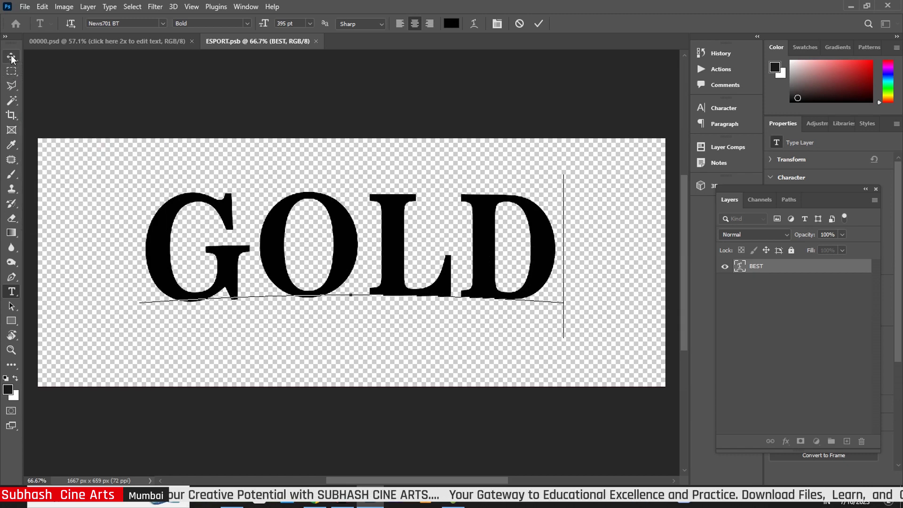
click(12, 57)
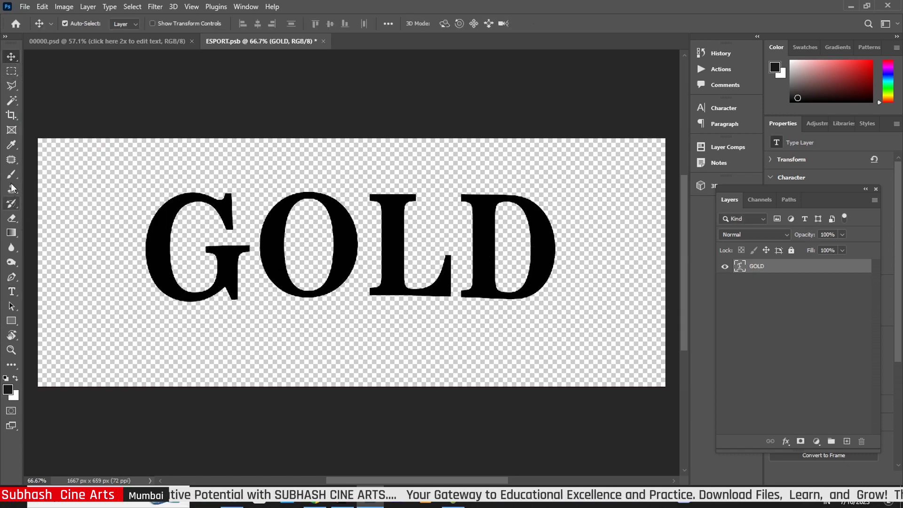
click(14, 296)
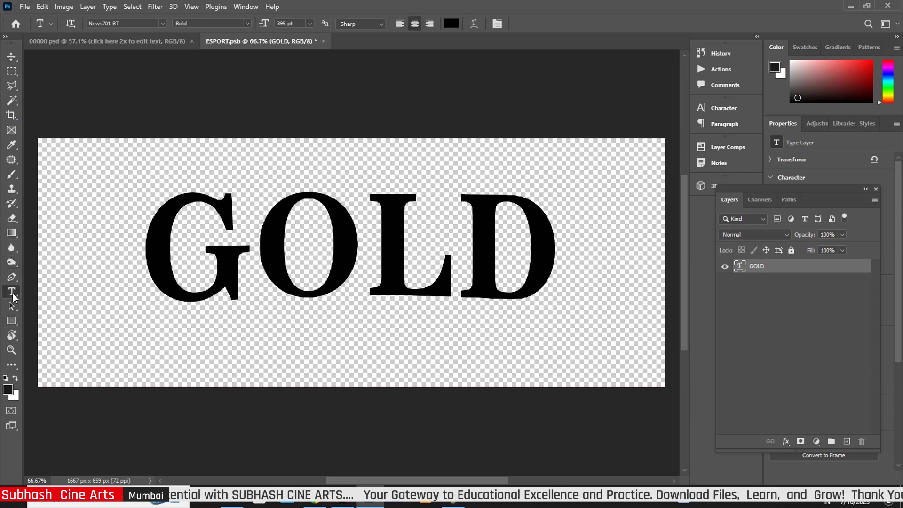
click(163, 23)
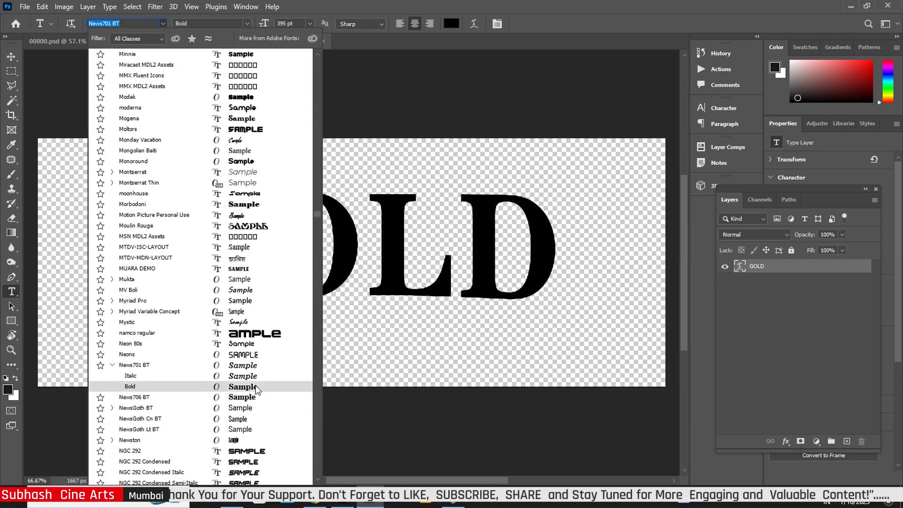
Keep News701 BT Bold and give GOLD an Arc Lower warp with -16% bend
click(256, 386)
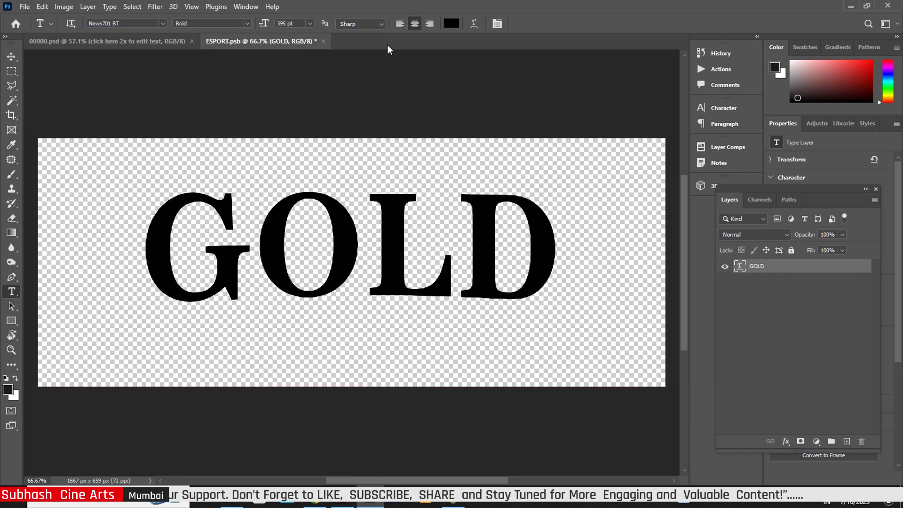
click(474, 24)
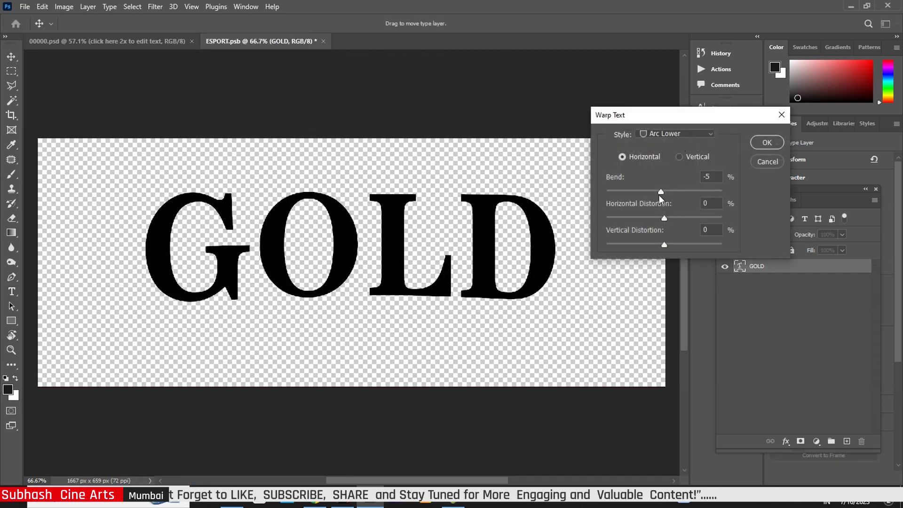
drag(659, 190, 659, 192)
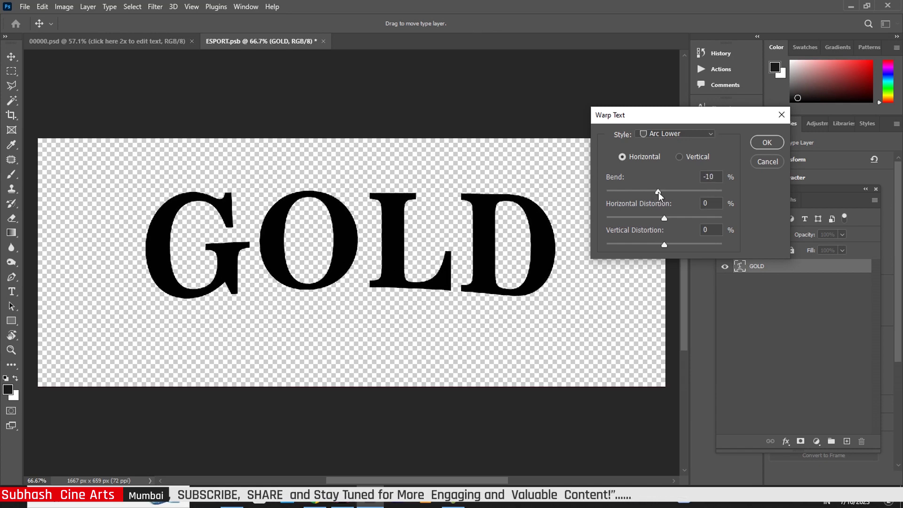
click(658, 192)
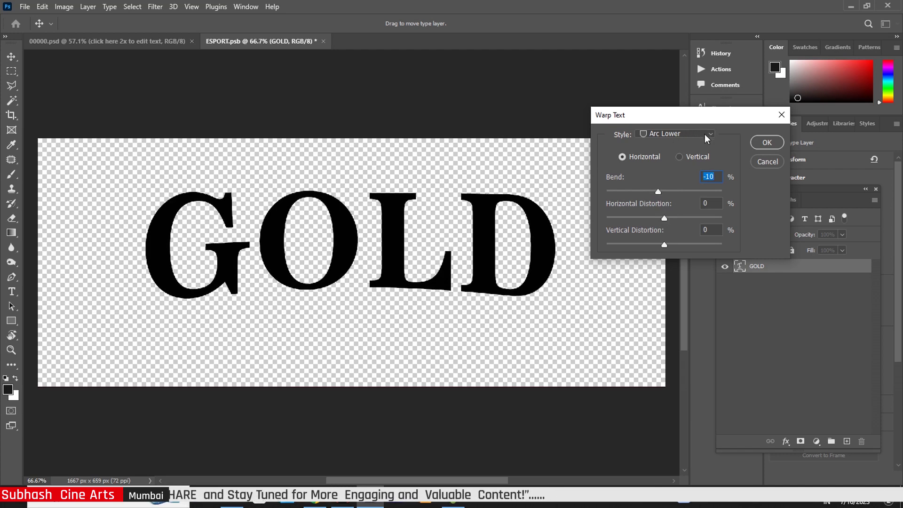
mouse_move(658, 192)
mouse_down()
mouse_move(664, 200)
mouse_move(706, 195)
mouse_move(654, 191)
mouse_up()
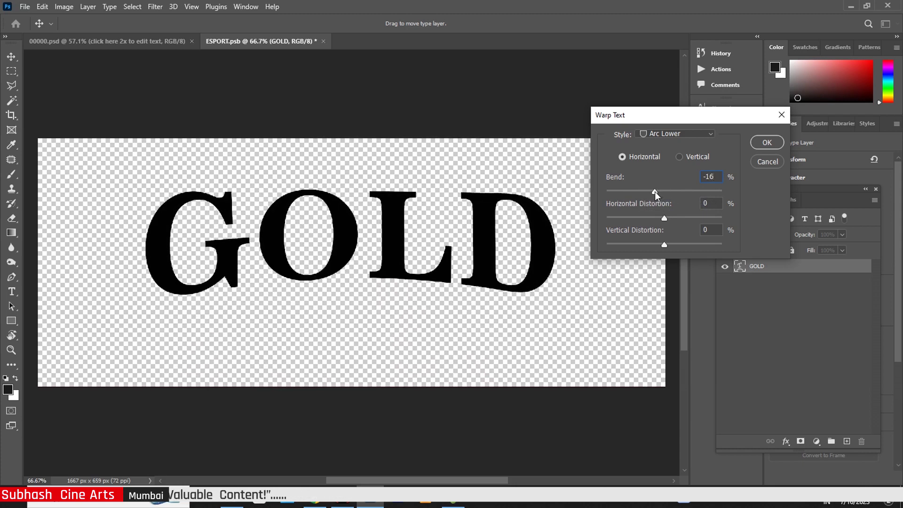
click(767, 143)
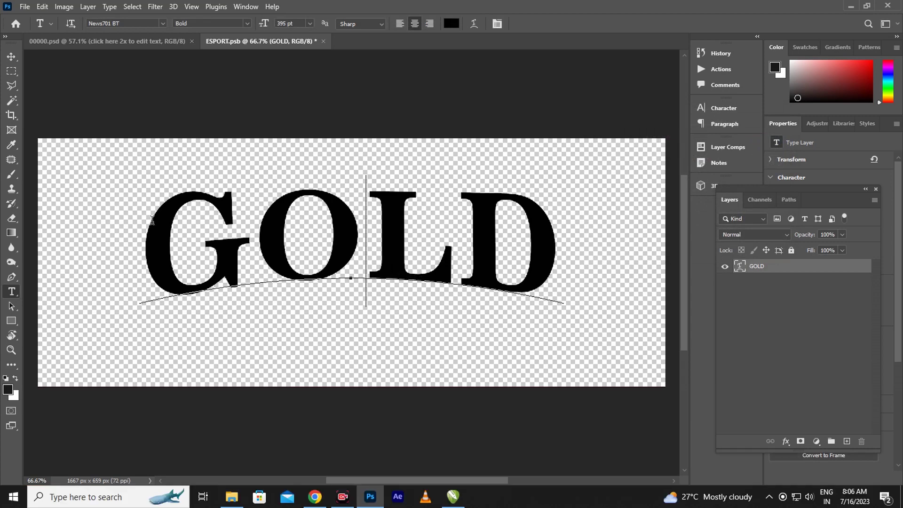
Nudge the GOLD text slightly left and down, then save and close ESPORT.psb
click(11, 56)
drag(393, 267, 388, 274)
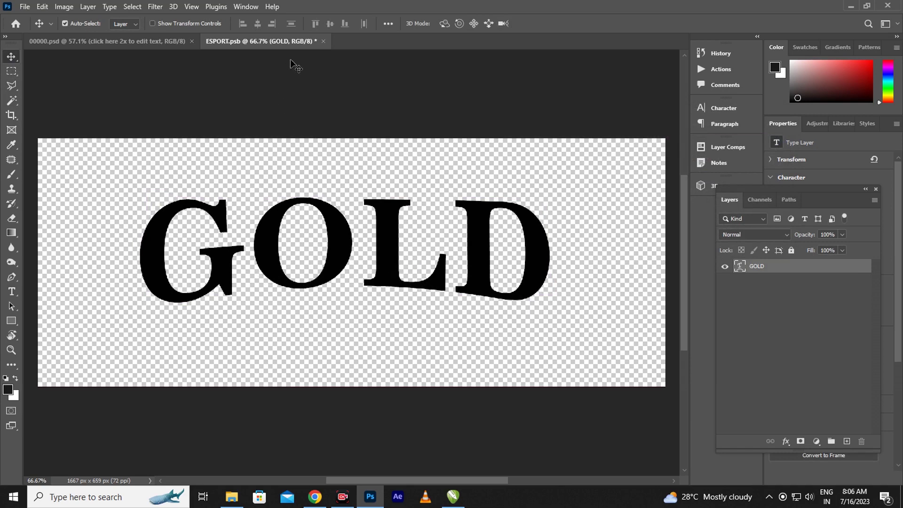
click(323, 41)
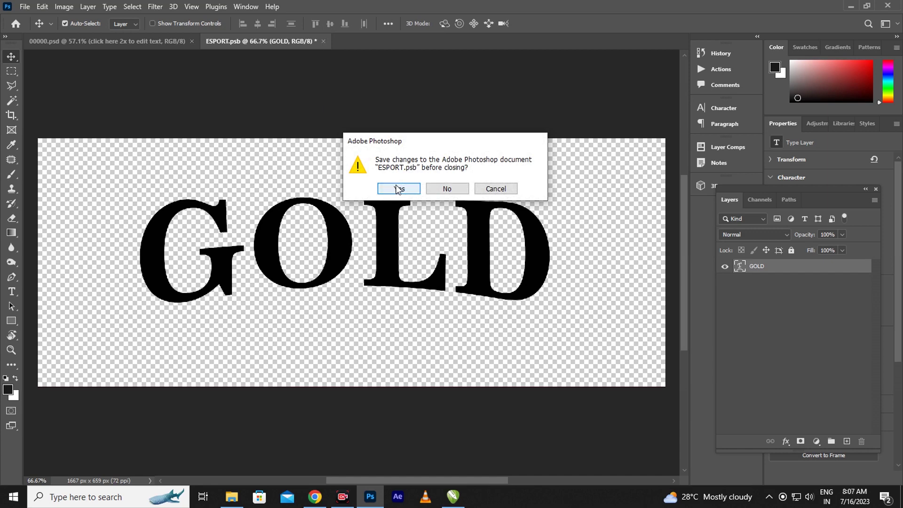
click(395, 188)
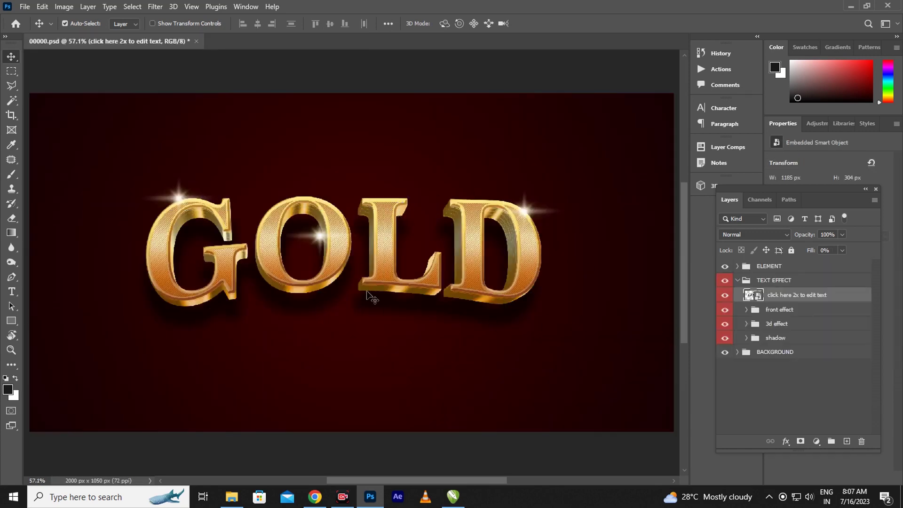
Drag a glow sparkle toward the G and select the glow group
click(181, 200)
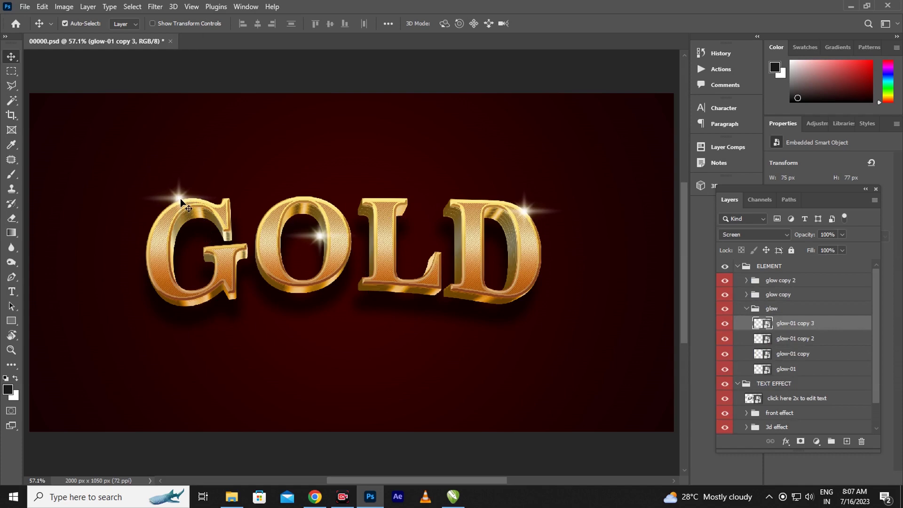
drag(180, 199, 173, 221)
click(776, 309)
mouse_move(112, 88)
mouse_down()
mouse_move(207, 231)
mouse_move(211, 218)
mouse_up()
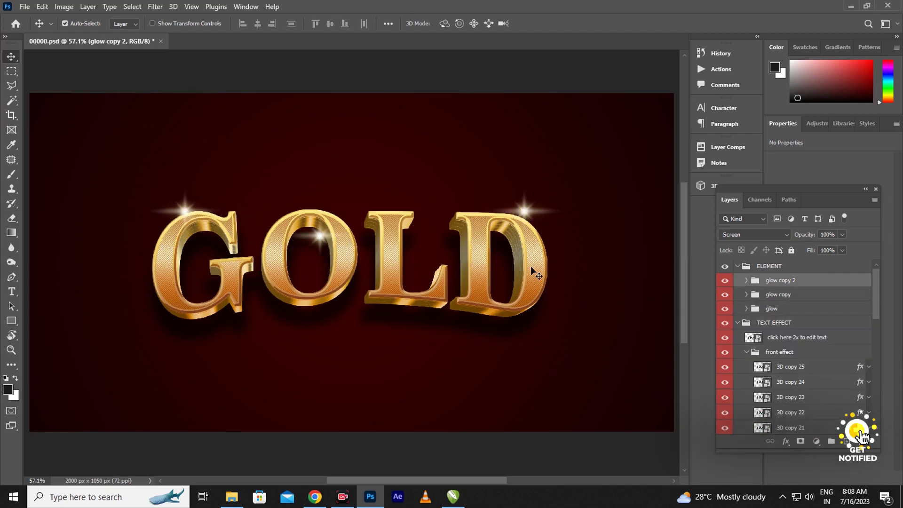
Transform the glow copy 2 sparkle slightly left and down above the D
click(527, 213)
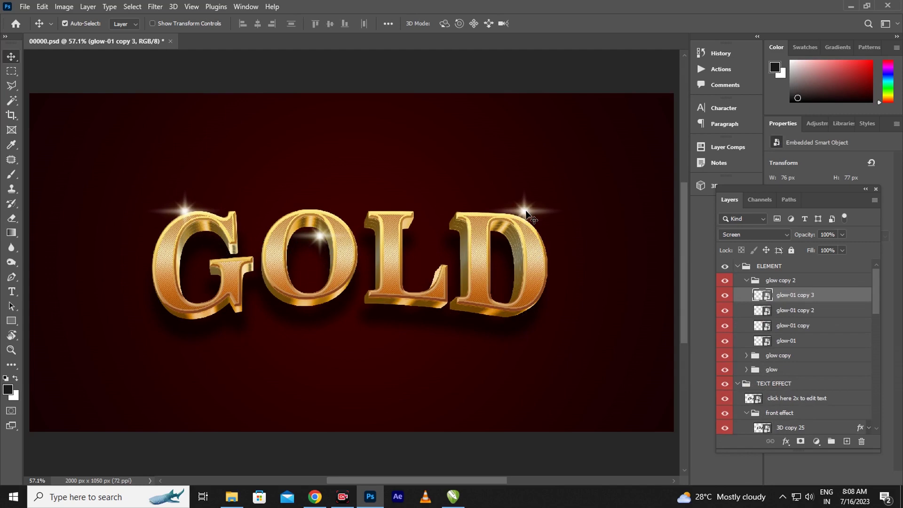
click(787, 282)
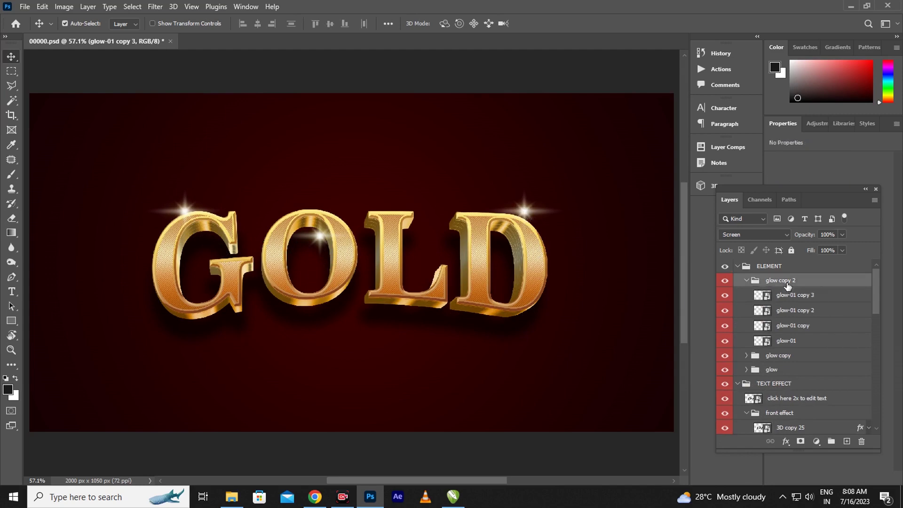
key(ctrl+t)
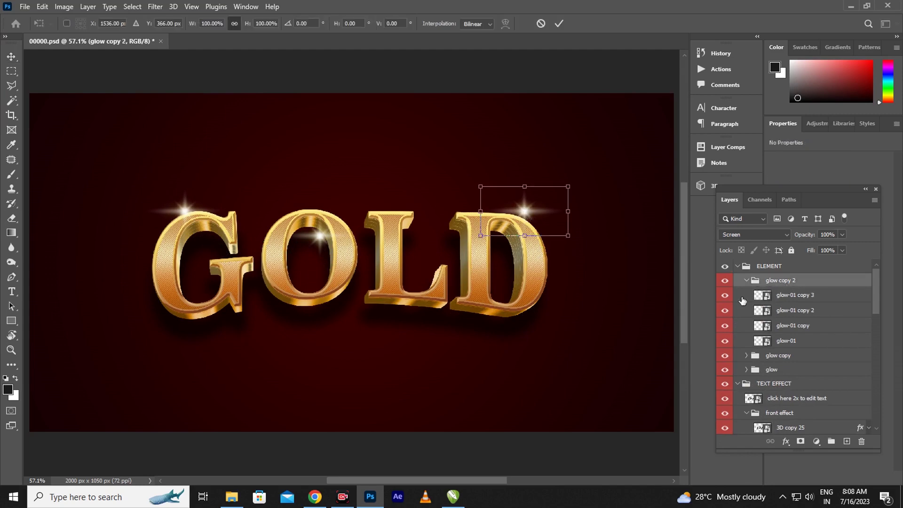
drag(544, 224, 539, 231)
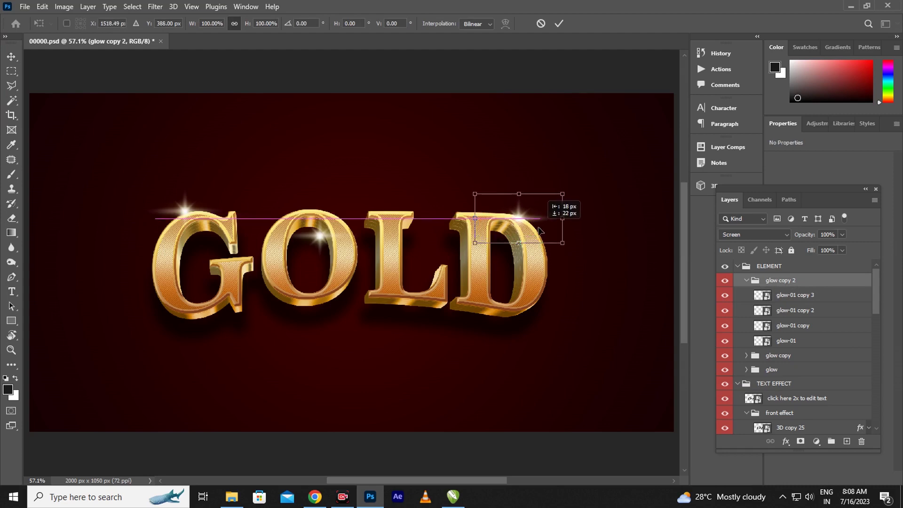
drag(540, 231, 539, 230)
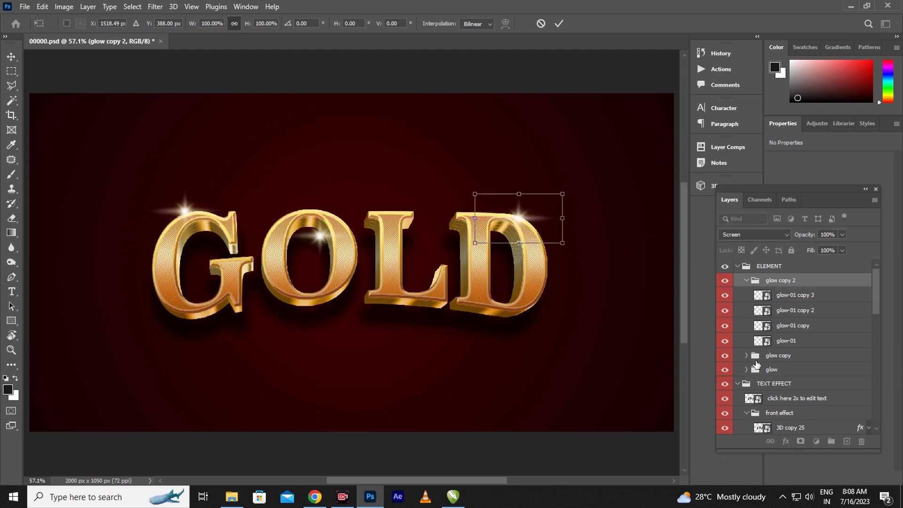
key(Return)
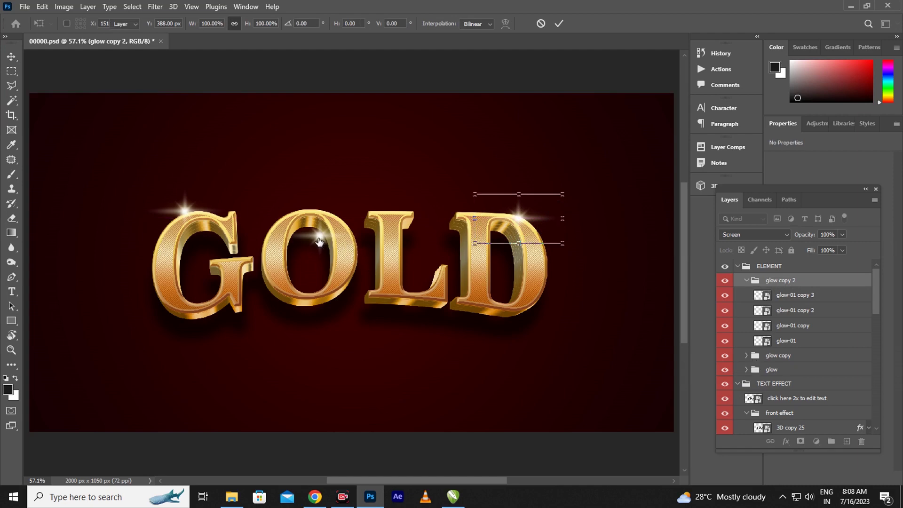
Transform the glow copy sparkle up and right onto the O
drag(321, 240, 319, 240)
click(319, 240)
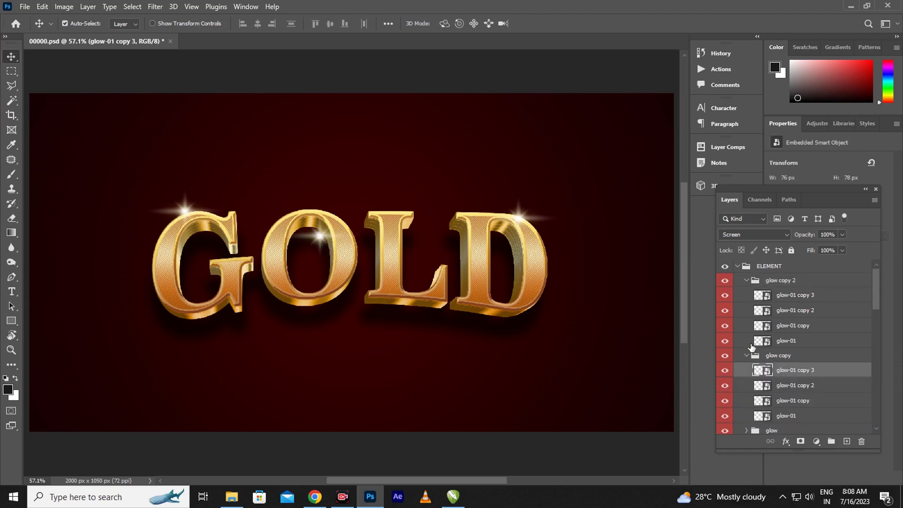
click(781, 356)
key(ctrl)
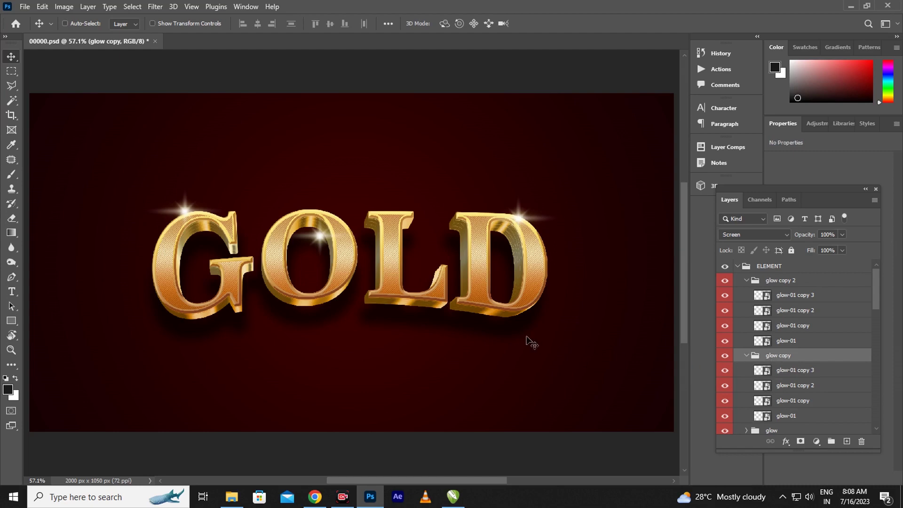
key(ctrl+t)
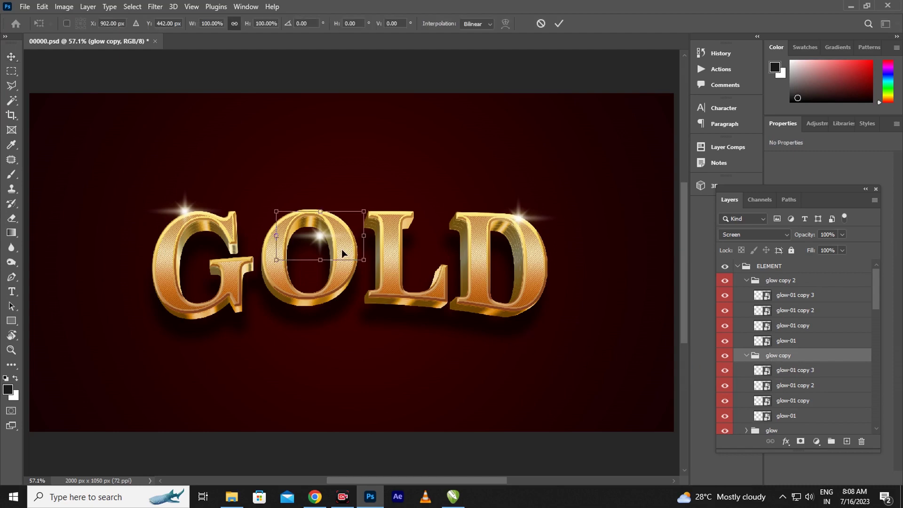
drag(339, 253, 348, 241)
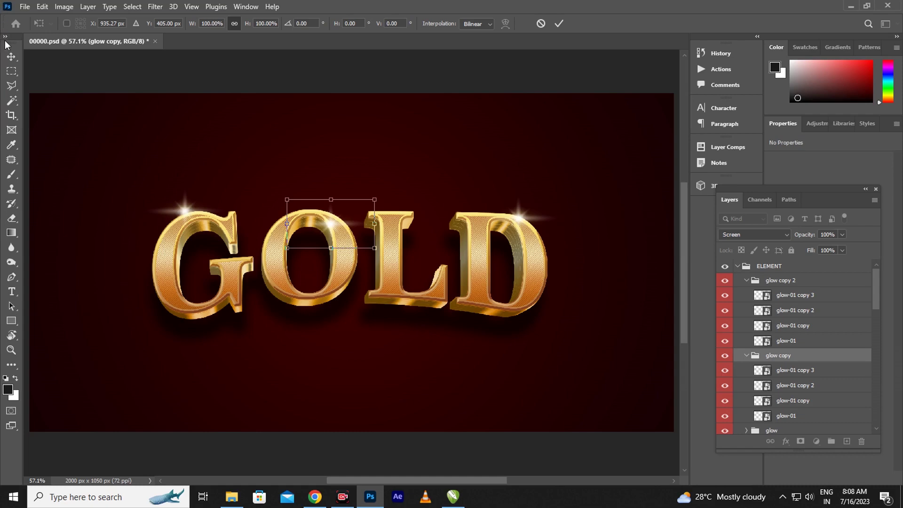
click(11, 57)
Transform the glow group's sparkle right and down onto the G, adjusting its centre point
click(187, 214)
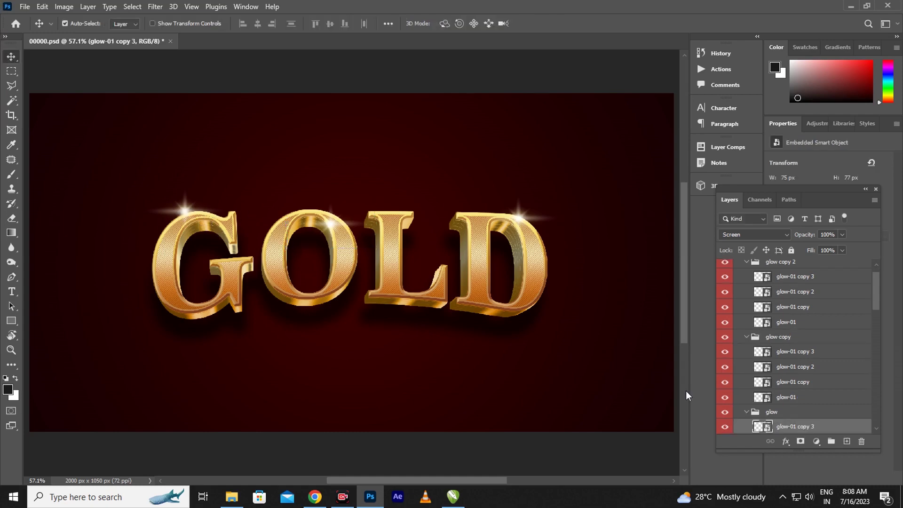
click(776, 414)
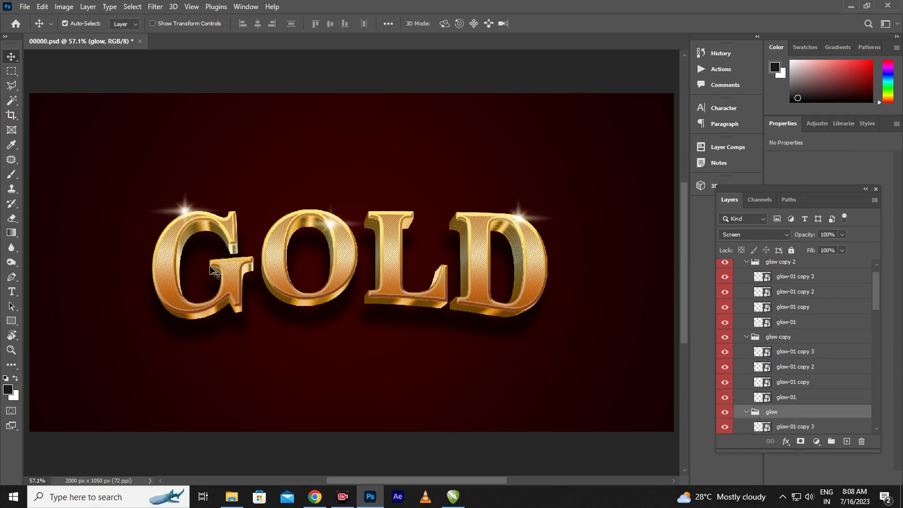
key(ctrl)
key(ctrl+t)
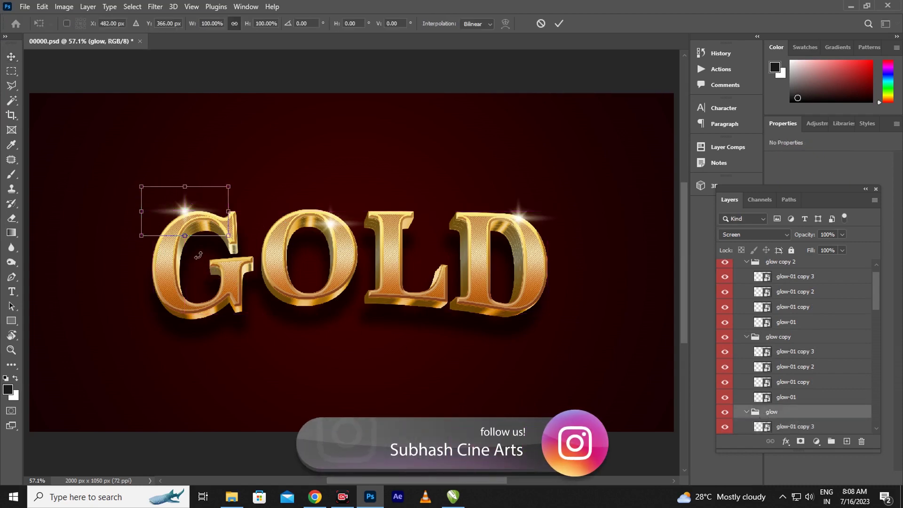
drag(189, 216, 193, 219)
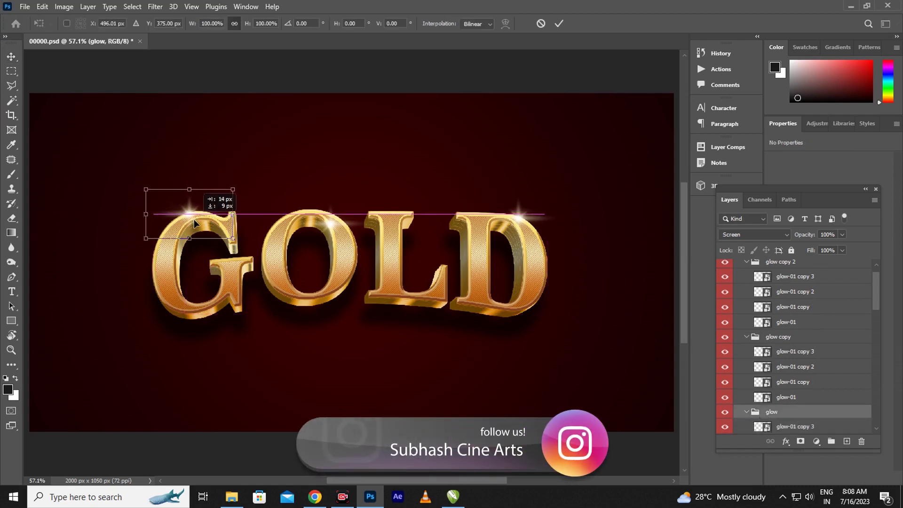
drag(194, 219, 194, 219)
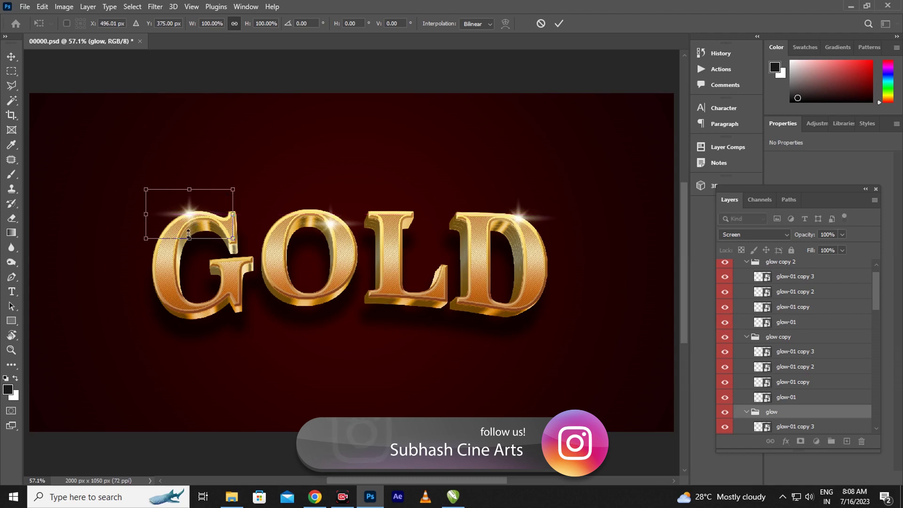
drag(188, 228, 275, 241)
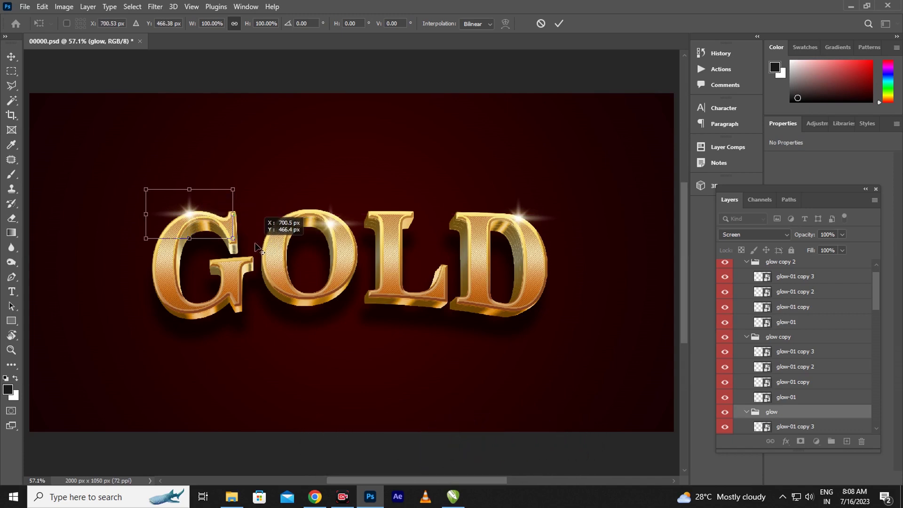
drag(275, 242, 258, 243)
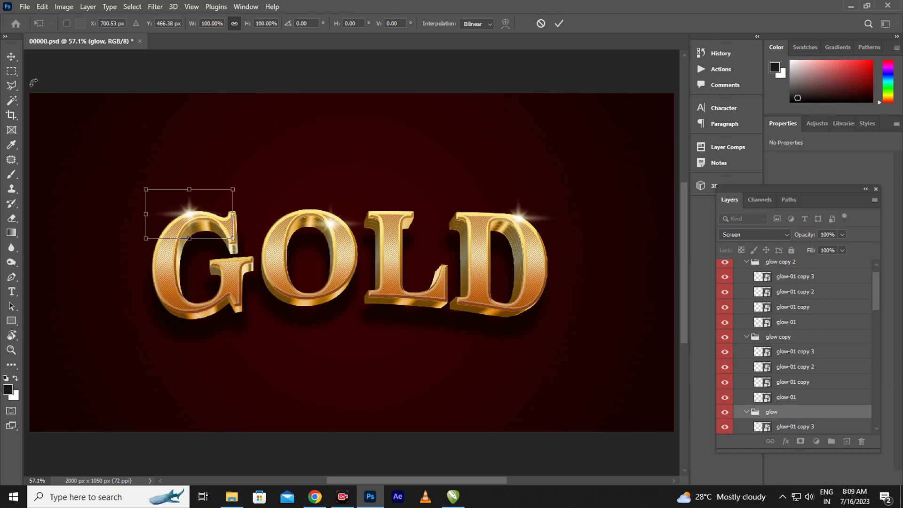
click(16, 56)
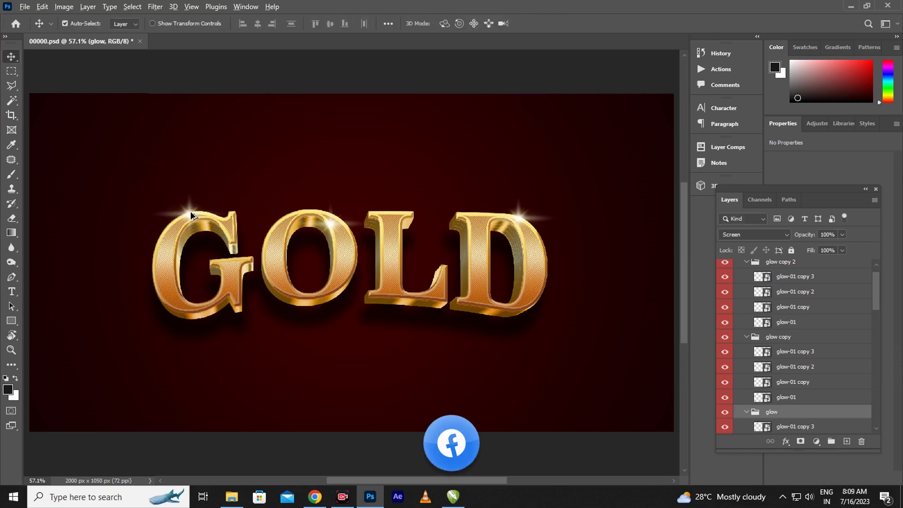
Drag the sparkle further onto the top of the G, toggling the glow group
drag(190, 210, 203, 214)
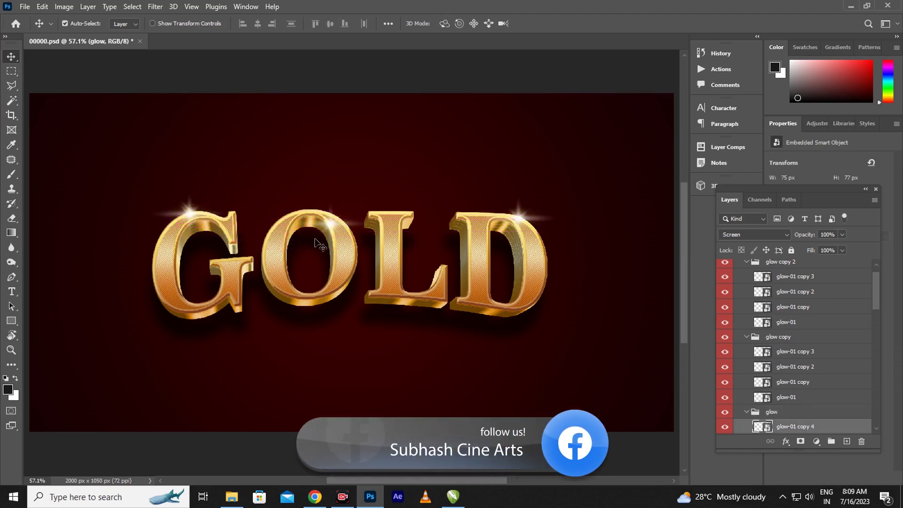
click(782, 412)
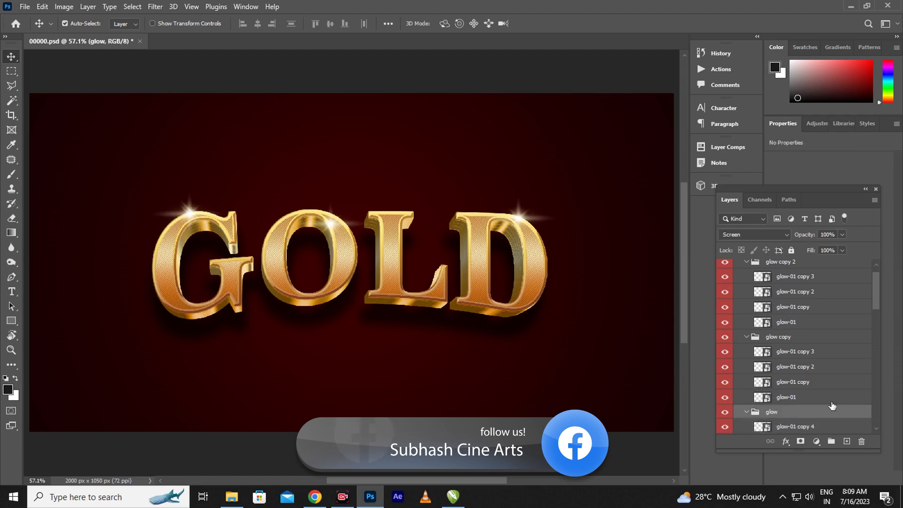
click(747, 412)
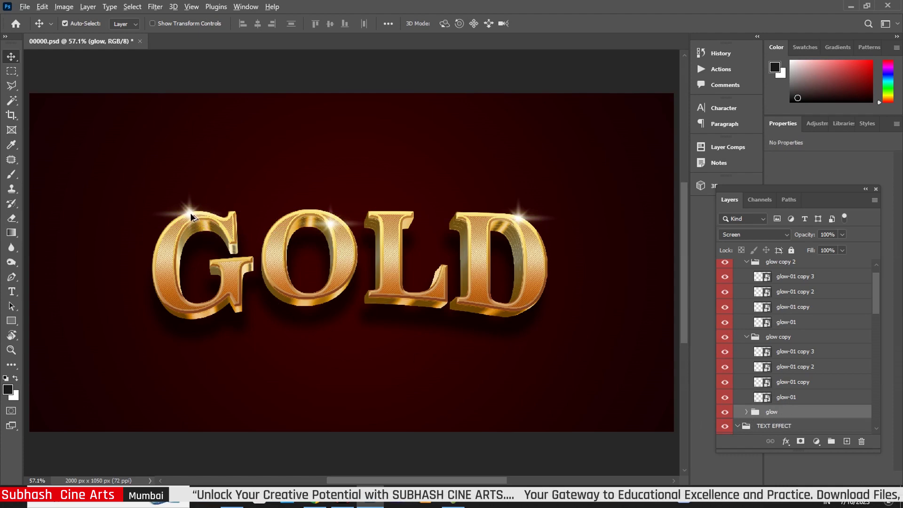
mouse_move(190, 212)
mouse_down()
mouse_move(225, 226)
mouse_move(207, 226)
mouse_up()
click(745, 412)
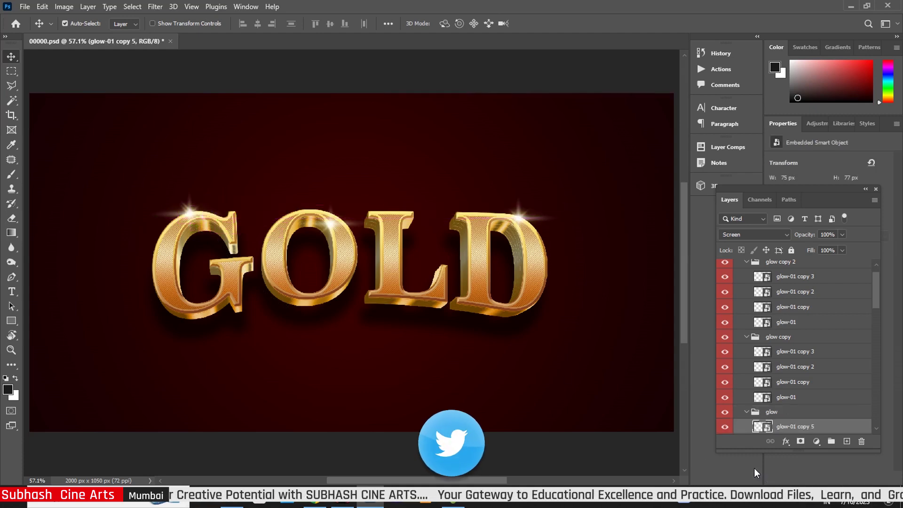
Collapse the glow and ELEMENT groups, expand TEXT EFFECT, and select 3D copy 25
scroll(780, 329, down, 3)
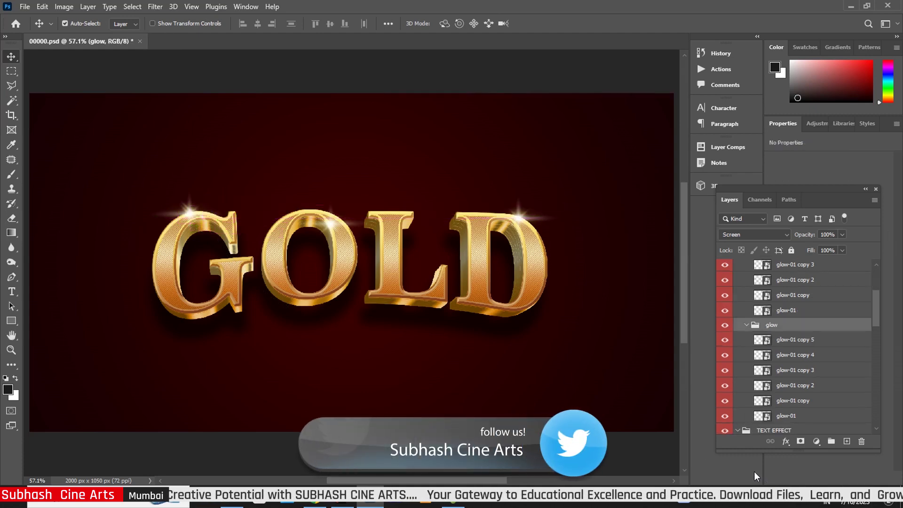
click(746, 325)
drag(879, 320, 880, 290)
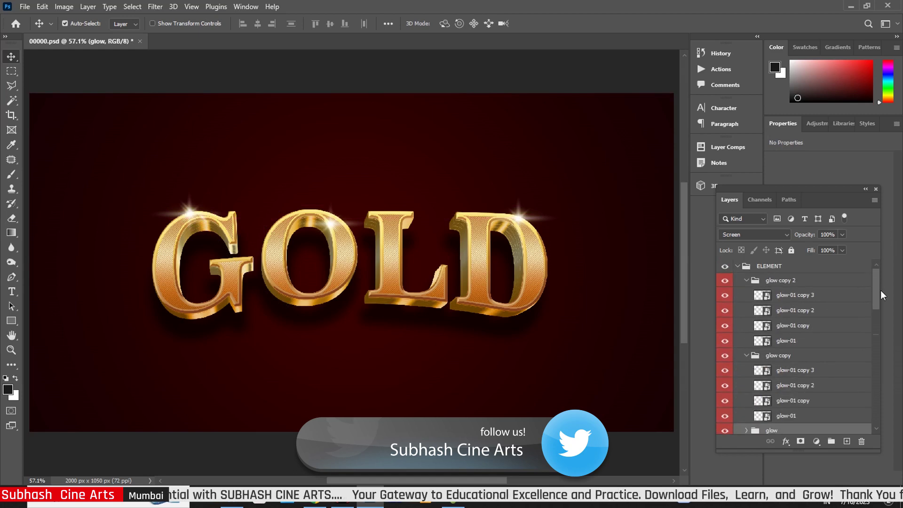
click(746, 356)
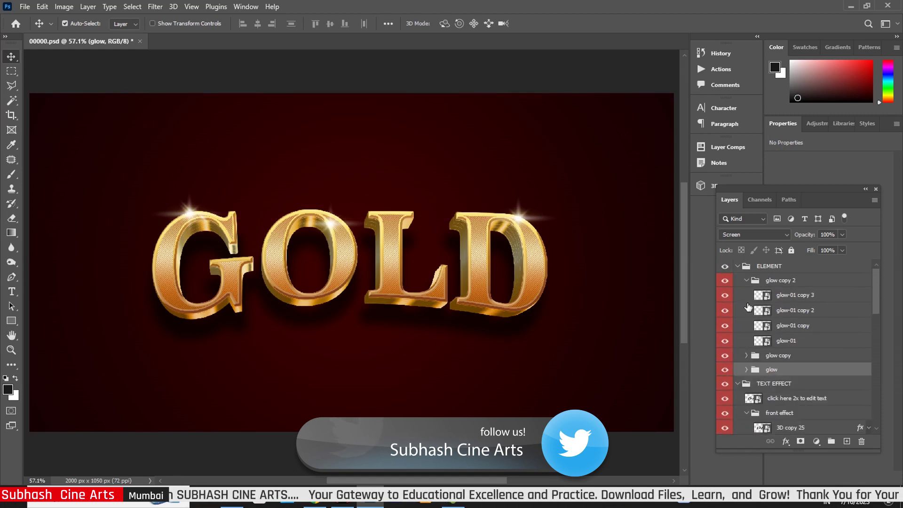
click(738, 266)
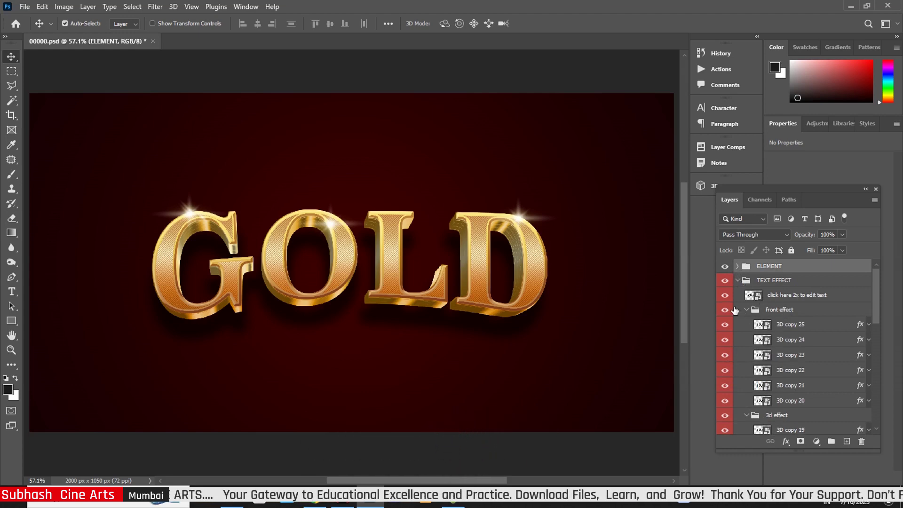
click(737, 280)
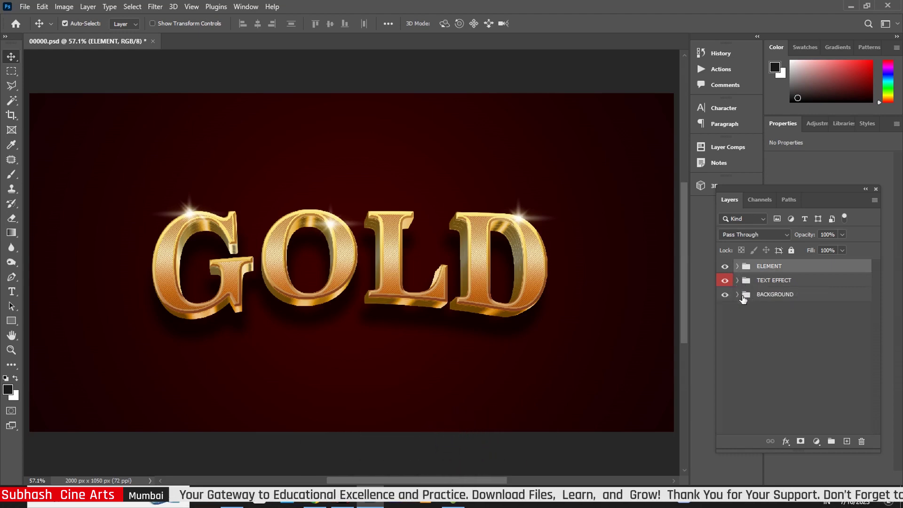
click(737, 281)
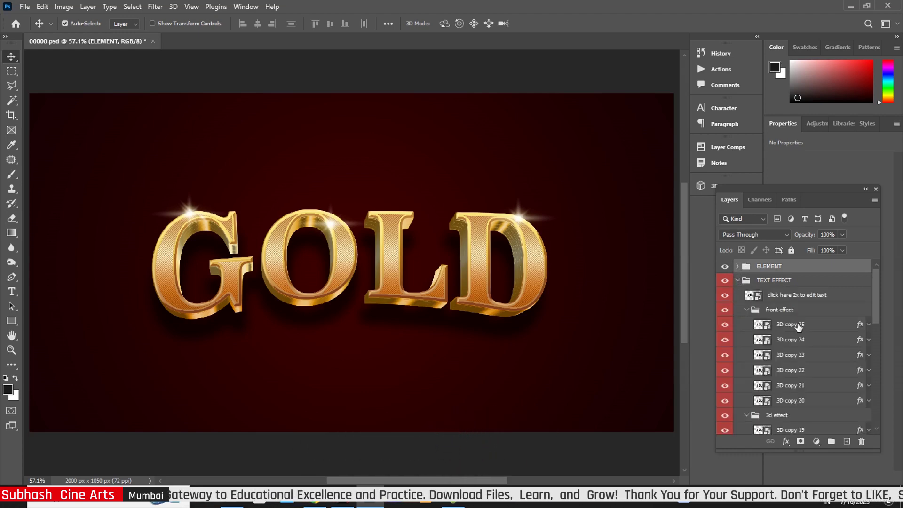
scroll(874, 316, down, 1)
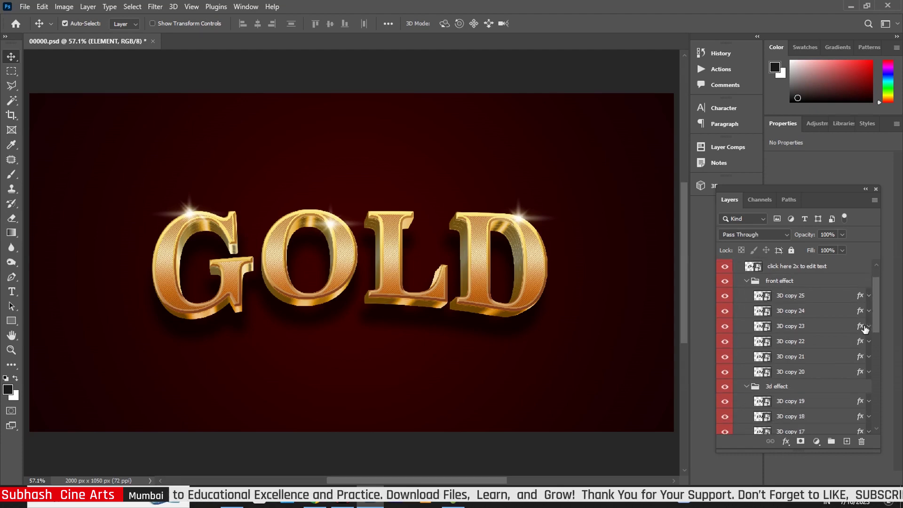
click(860, 297)
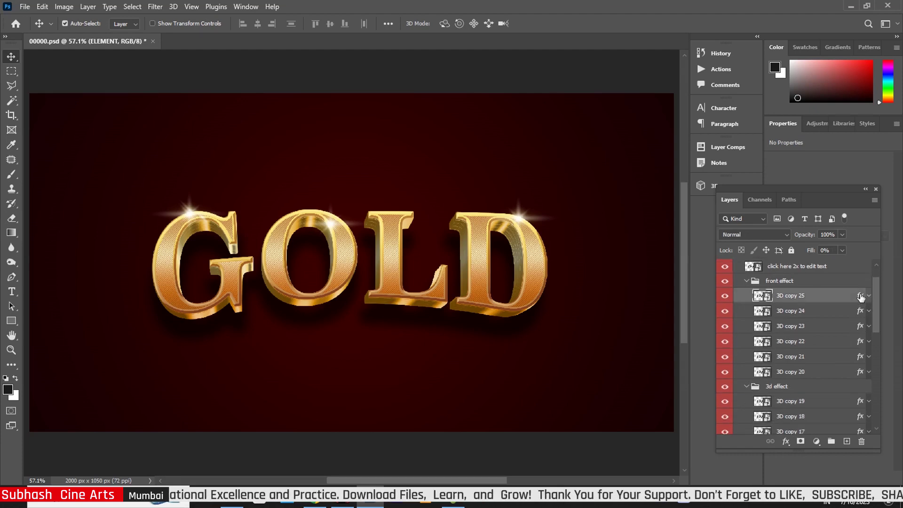
Change 3D copy 25's Bevel & Emboss highlight colour to cream f9eccd and apply
double_click(860, 296)
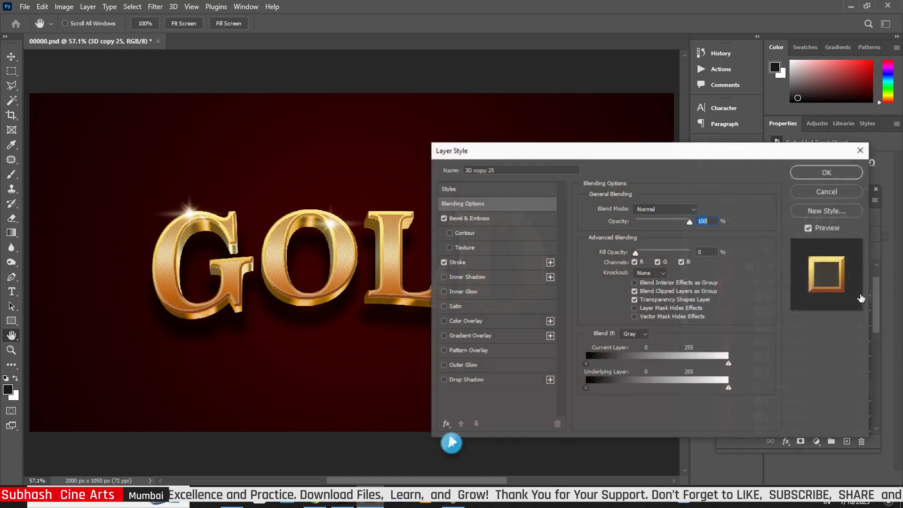
click(483, 219)
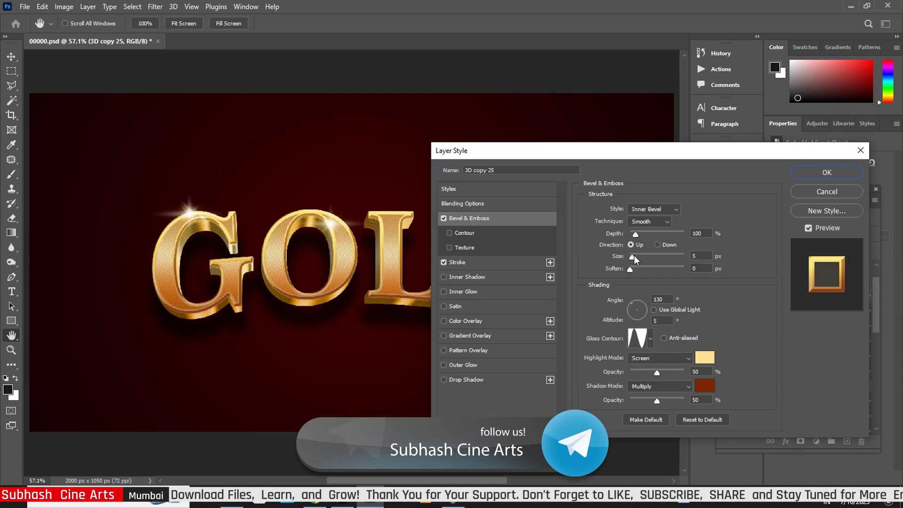
mouse_move(633, 255)
mouse_down()
mouse_move(645, 256)
mouse_move(636, 255)
mouse_up()
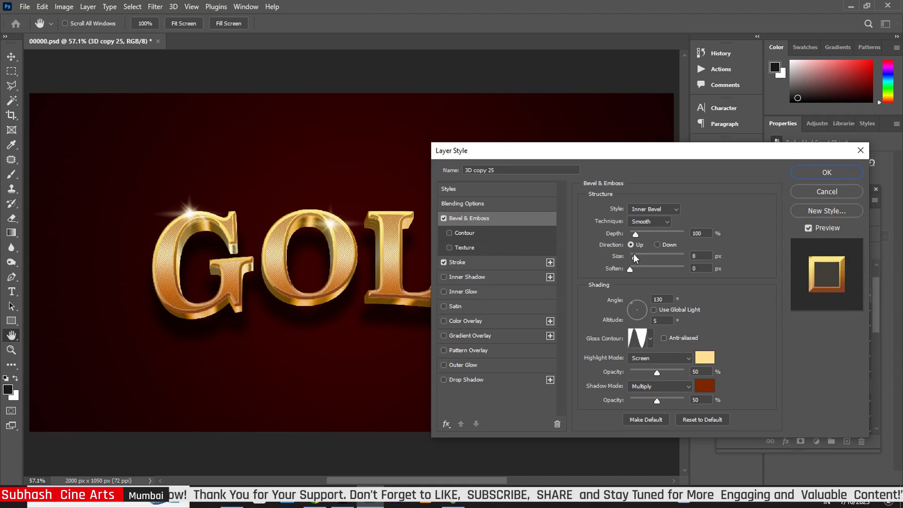
click(633, 254)
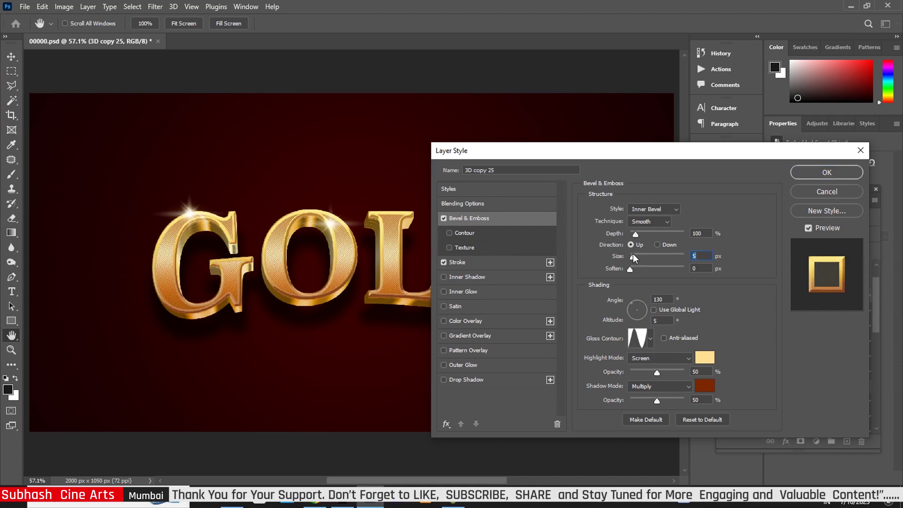
click(705, 358)
click(590, 224)
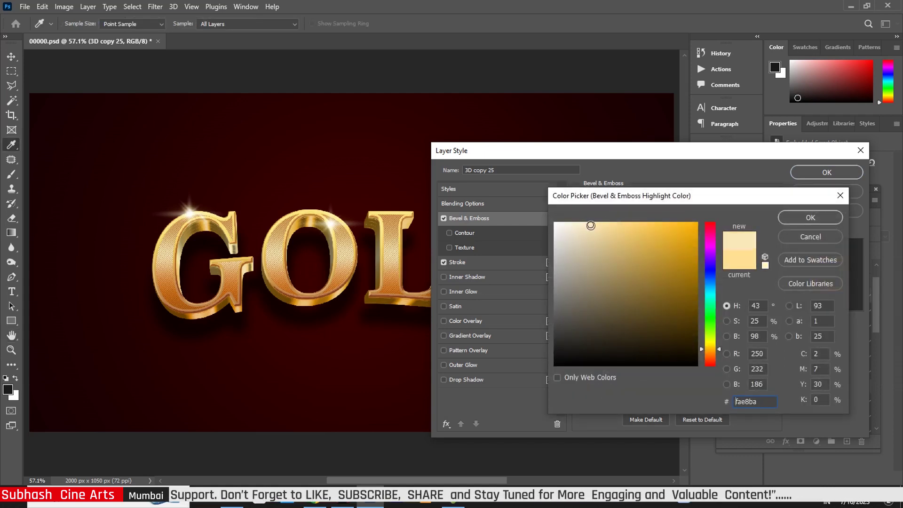
drag(590, 225, 580, 226)
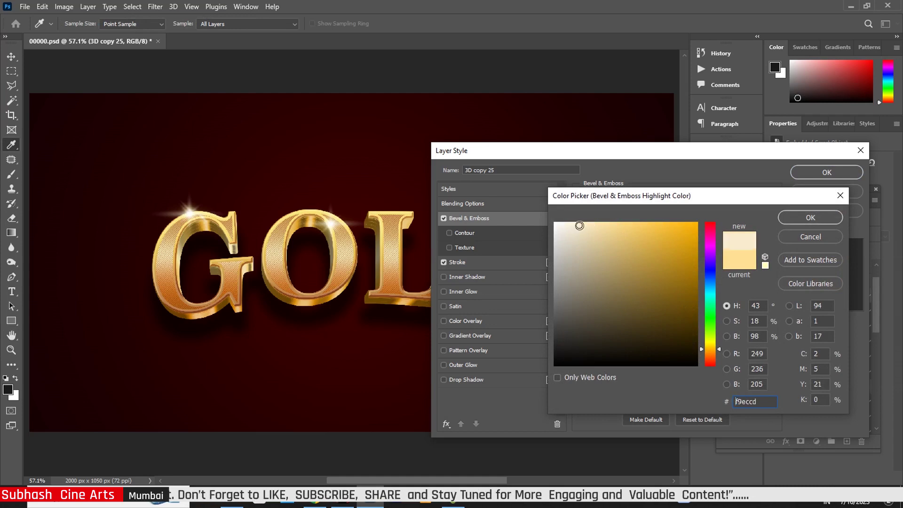
click(794, 216)
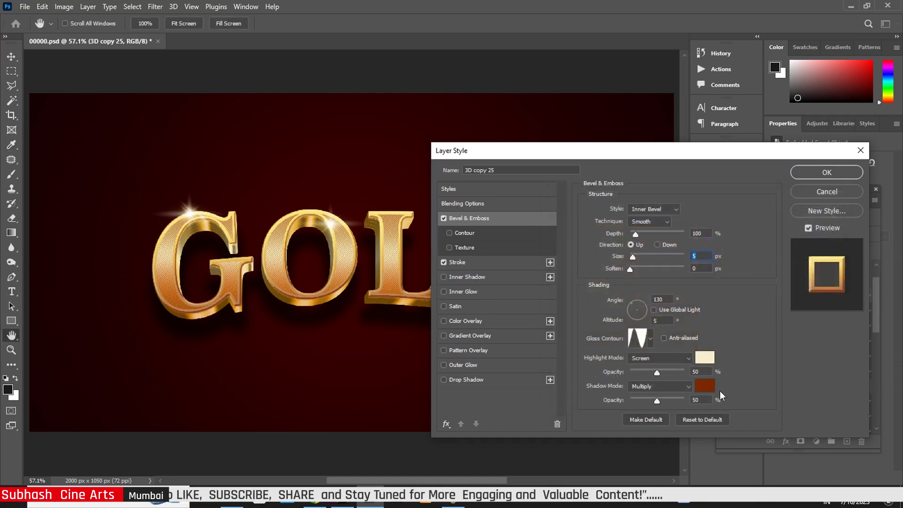
click(826, 173)
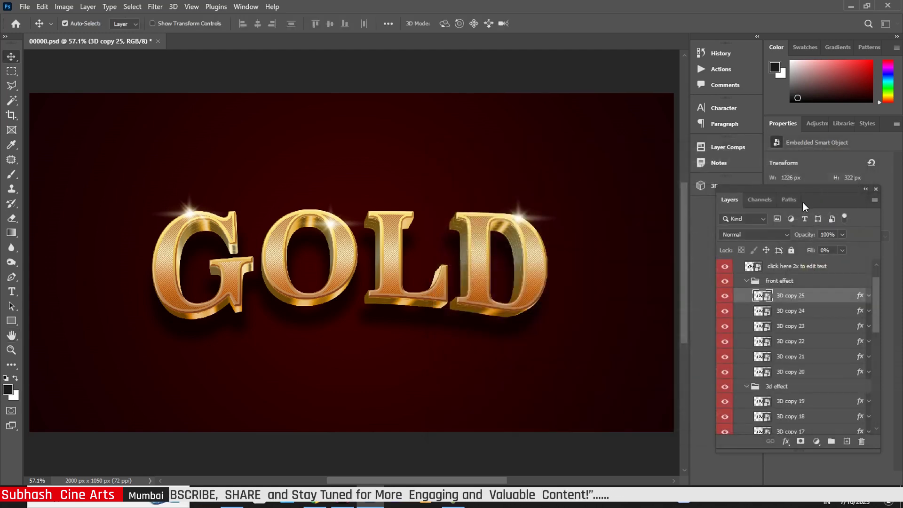
Set 3D copy 24's Bevel & Emboss size to 0 px
double_click(860, 312)
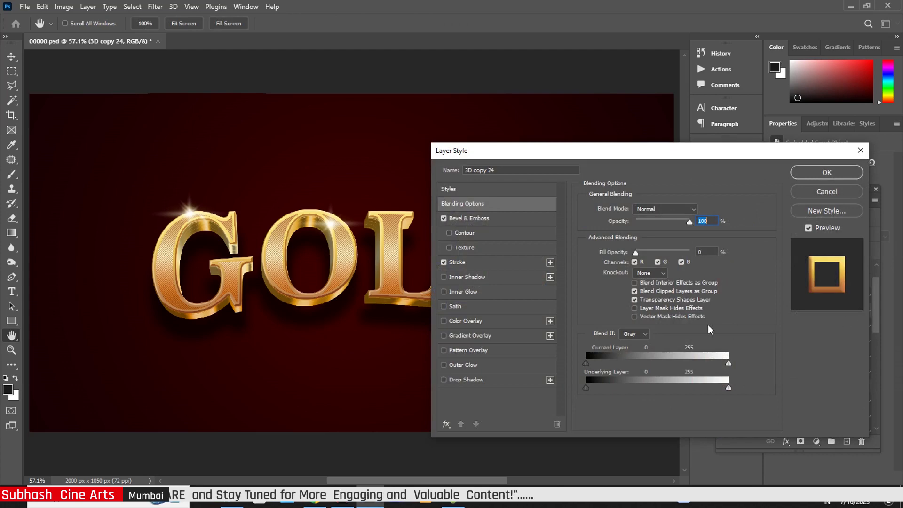
click(487, 218)
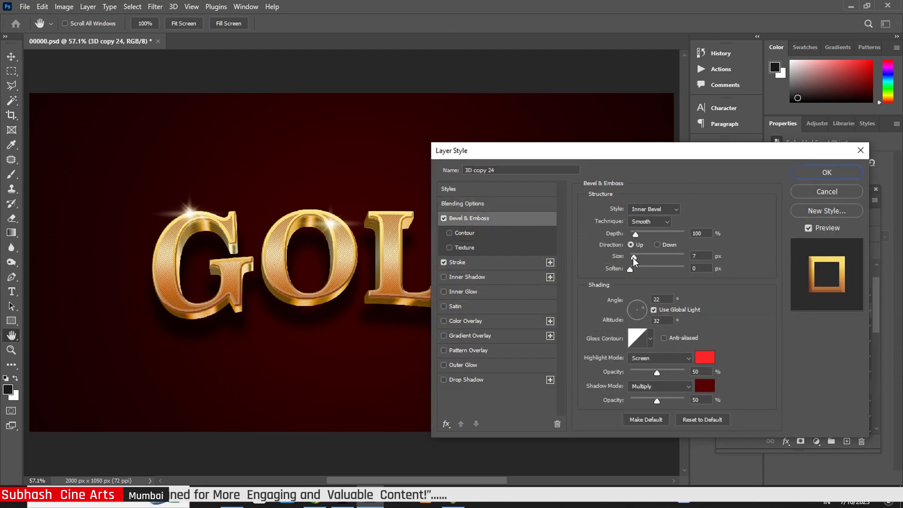
drag(633, 258, 630, 259)
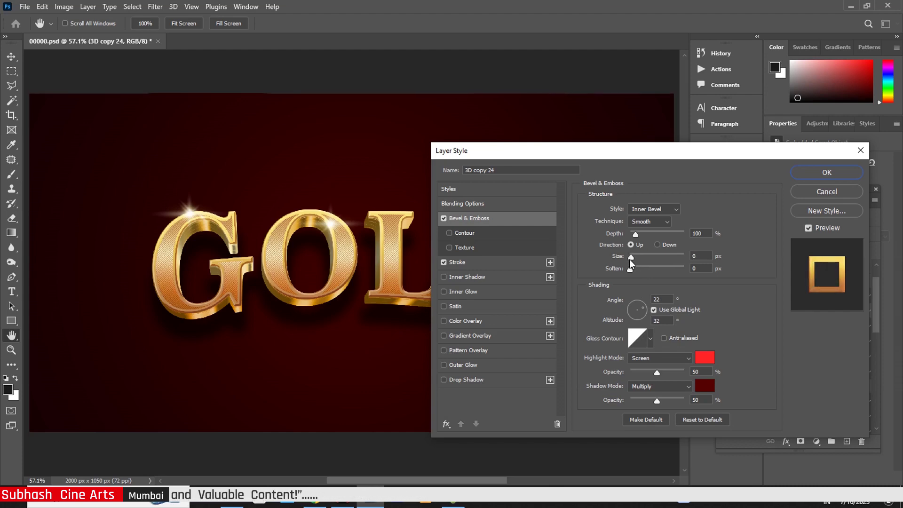
Move 3D copy 24's Stroke gradient middle stop to 51% and apply the style
click(491, 261)
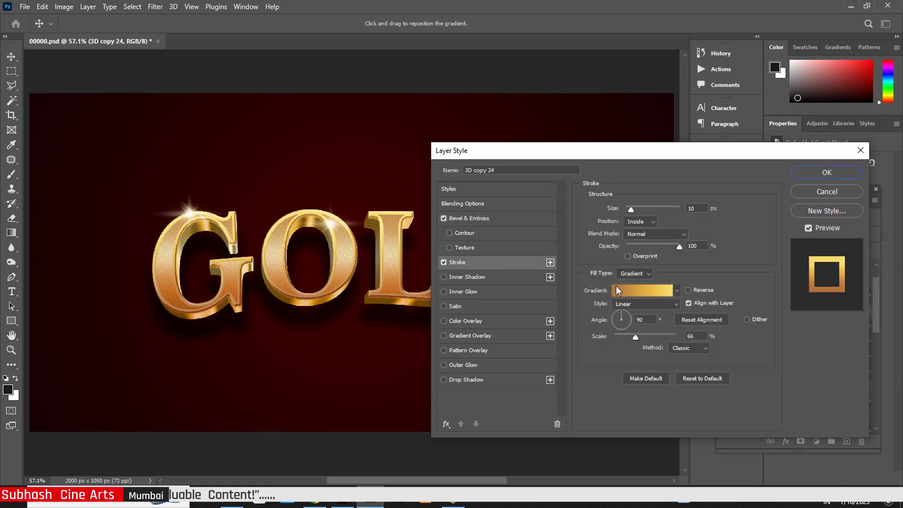
click(643, 290)
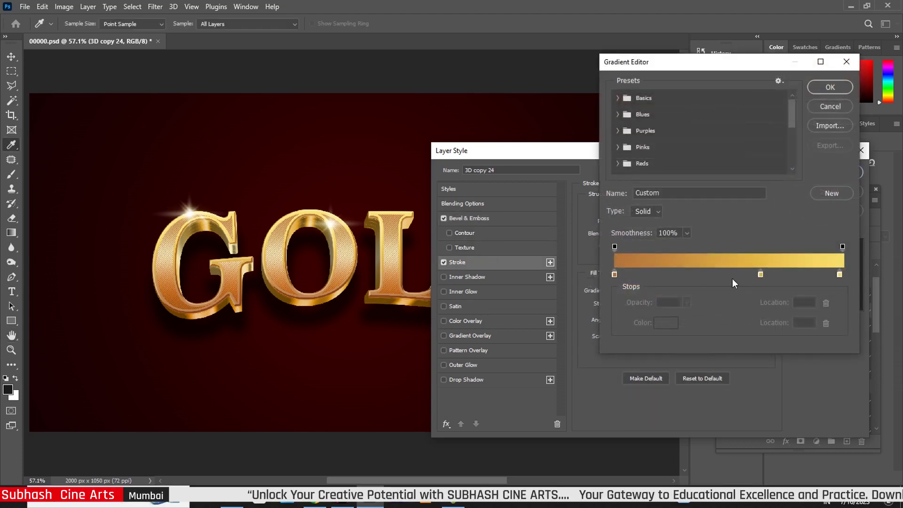
drag(760, 275, 735, 275)
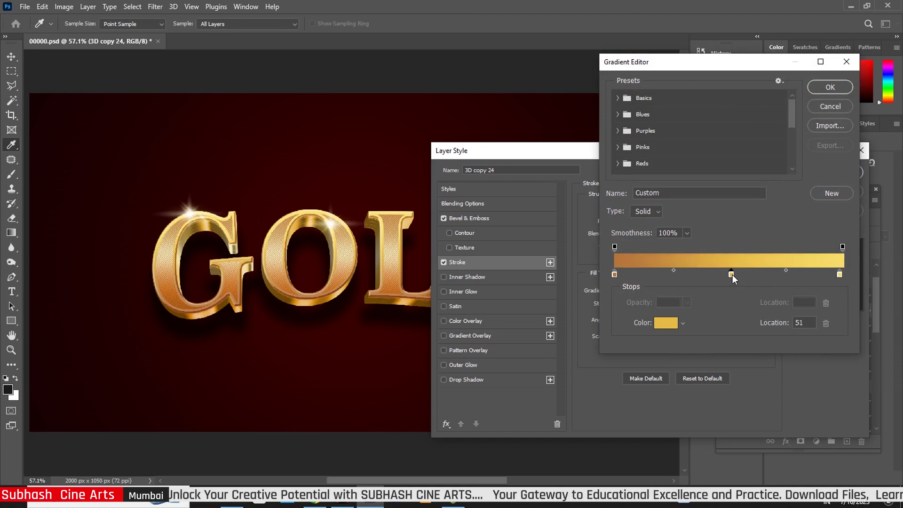
click(732, 274)
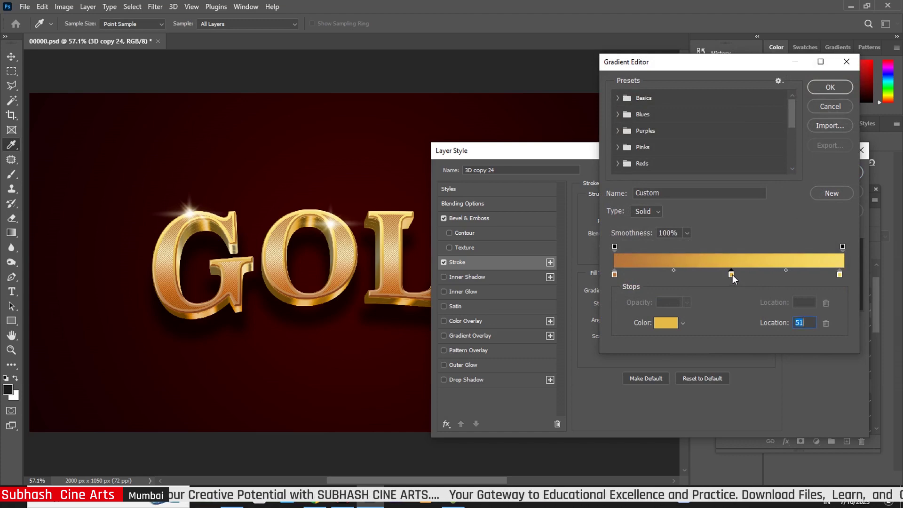
click(833, 89)
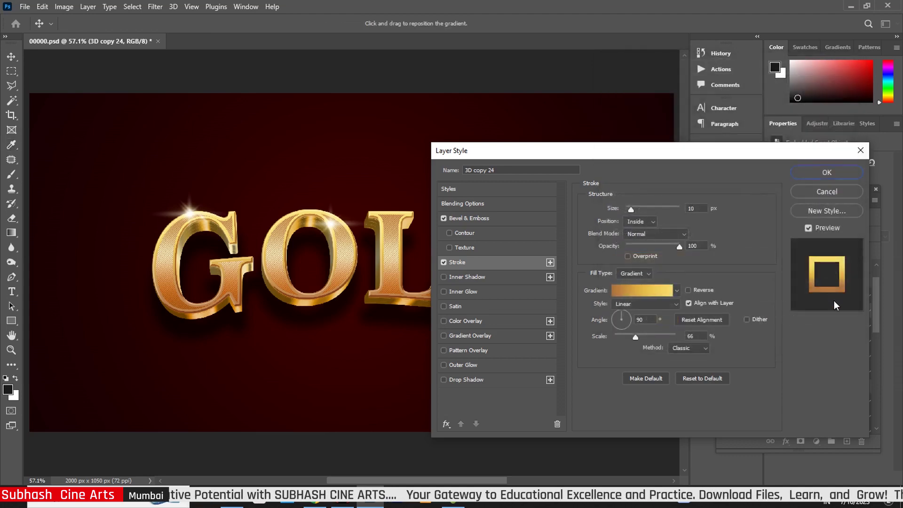
click(832, 171)
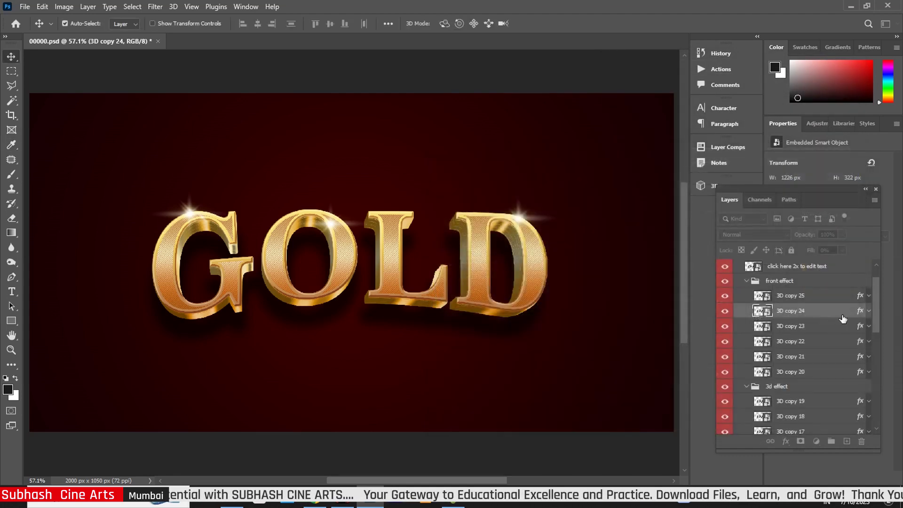
scroll(875, 305, down, 2)
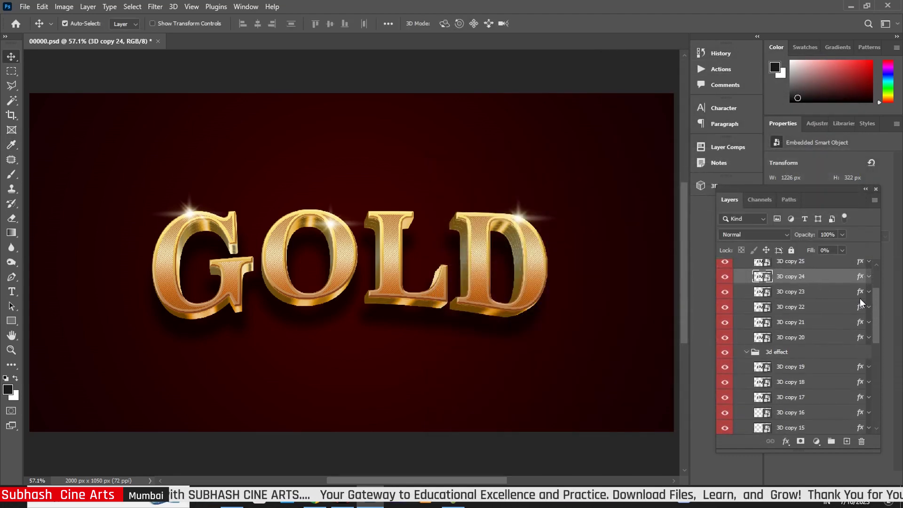
Open 3D copy 23's Bevel & Emboss and reduce the bevel size to 0 px
click(860, 292)
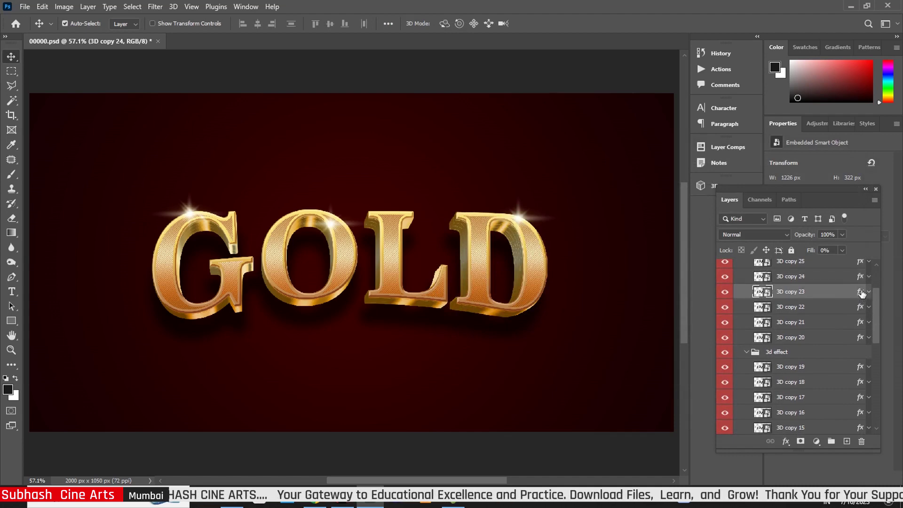
key(h)
double_click(861, 292)
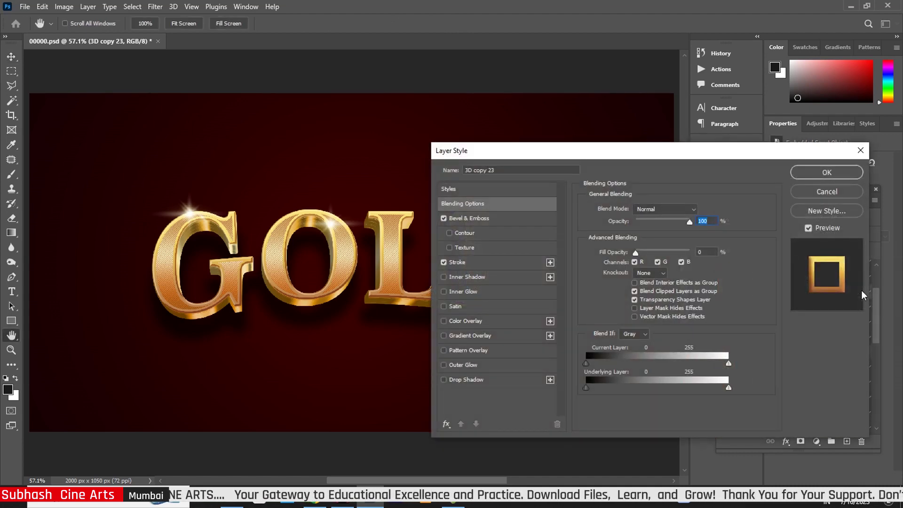
click(496, 216)
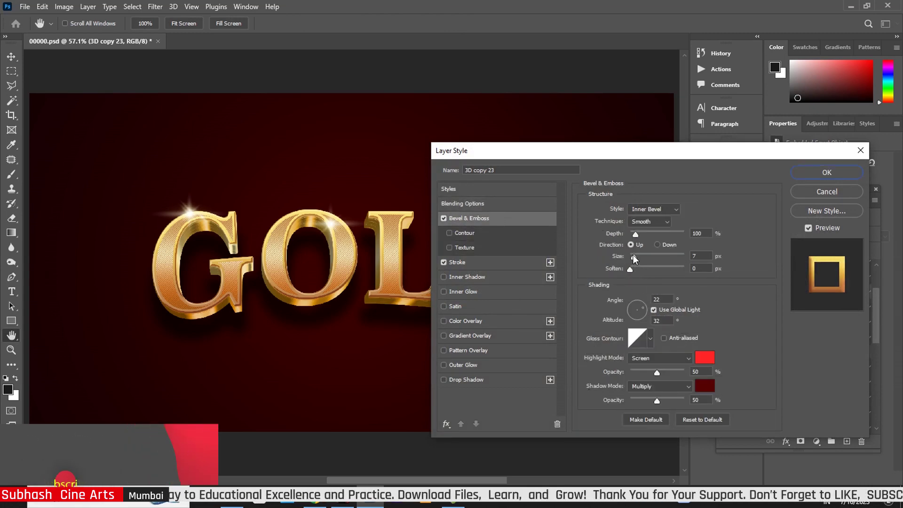
drag(633, 255, 639, 258)
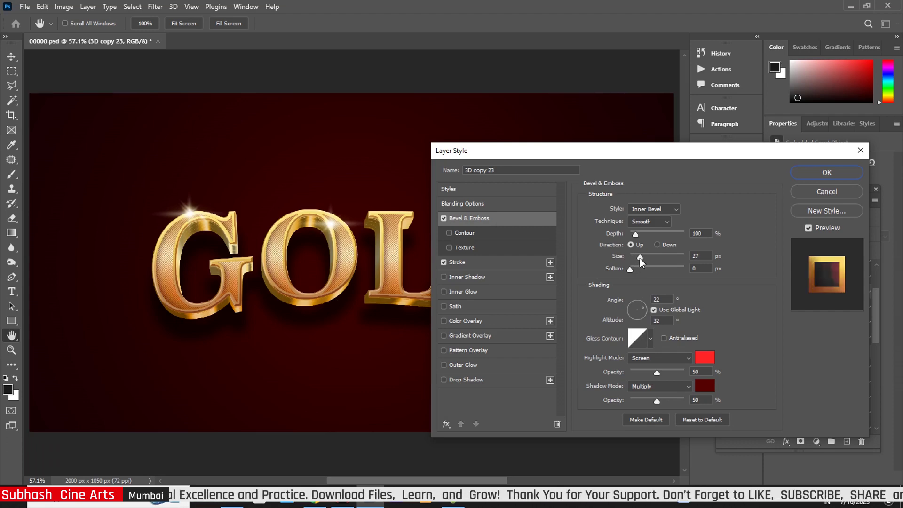
drag(637, 258, 625, 258)
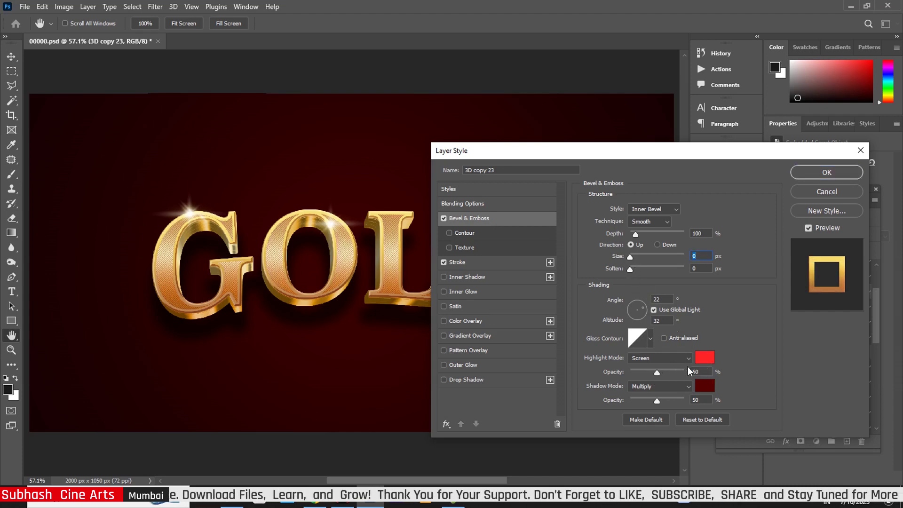
Set the bevel highlight to red and the shadow to dark red 670404, then apply
click(707, 359)
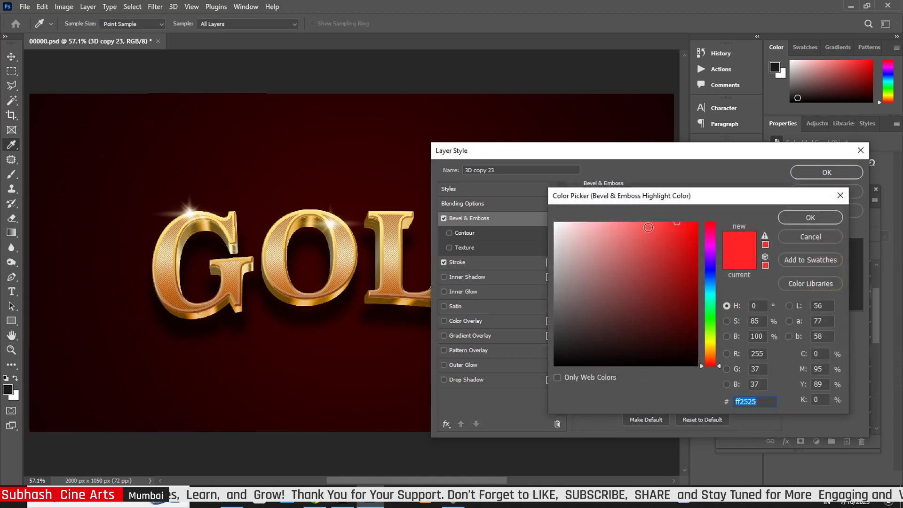
click(648, 227)
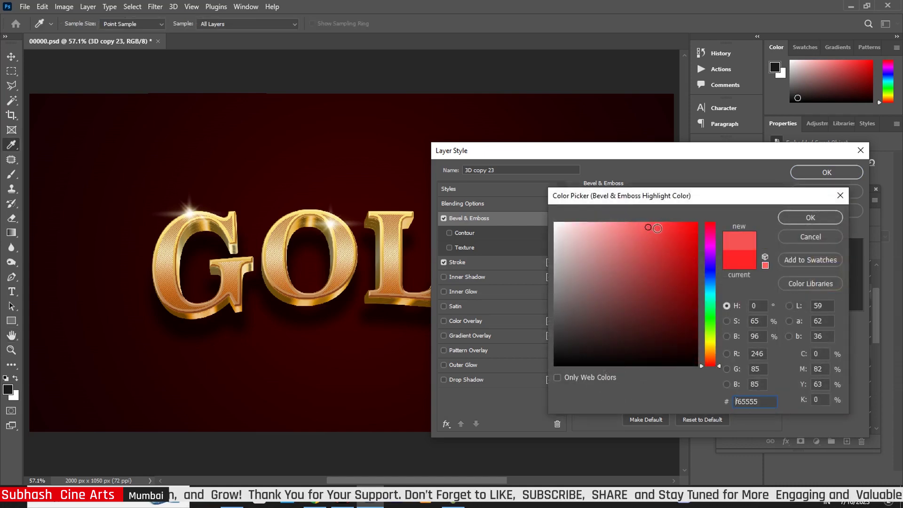
click(656, 224)
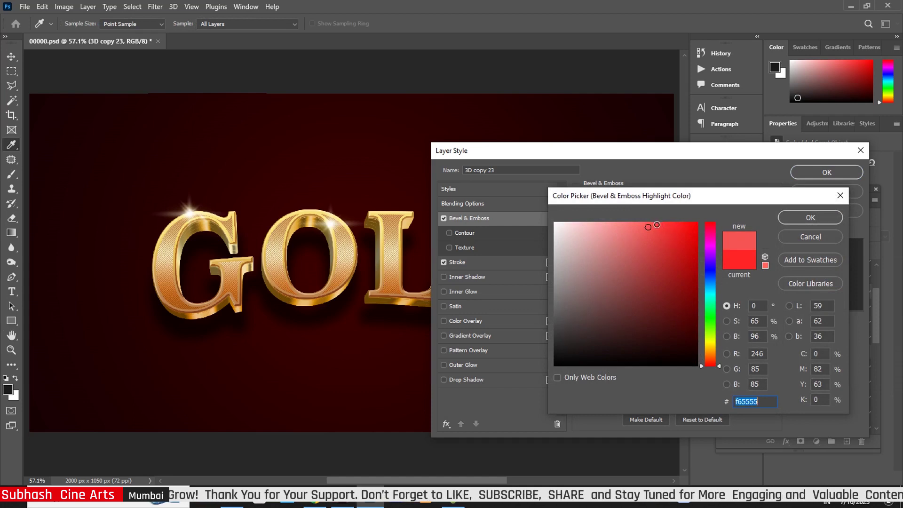
click(810, 218)
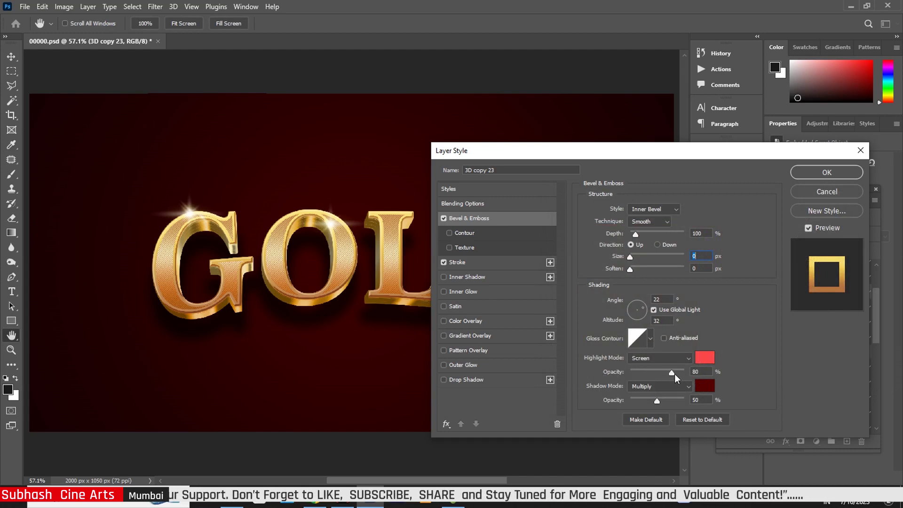
click(703, 386)
drag(670, 312, 692, 308)
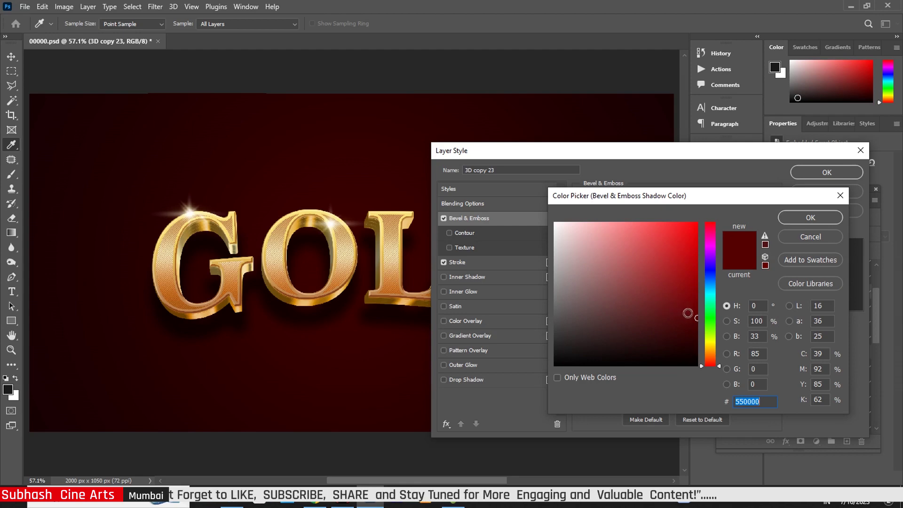
click(801, 215)
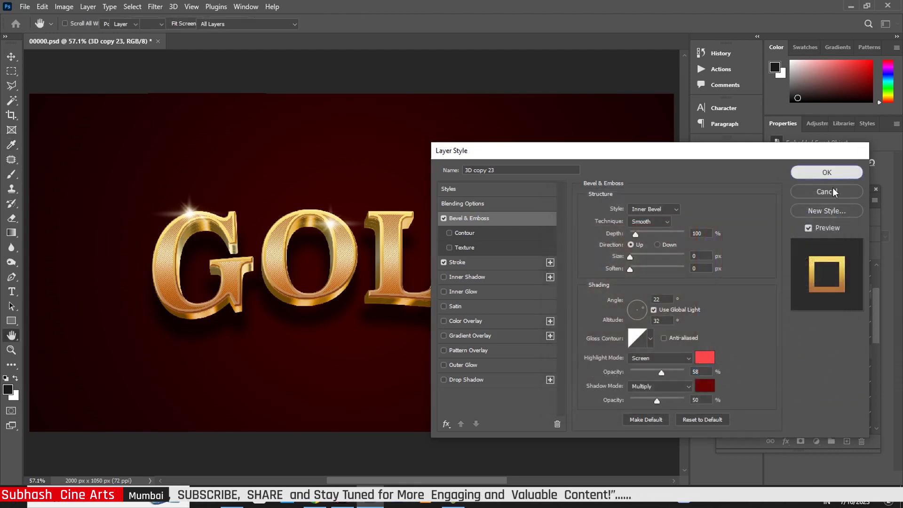
click(850, 173)
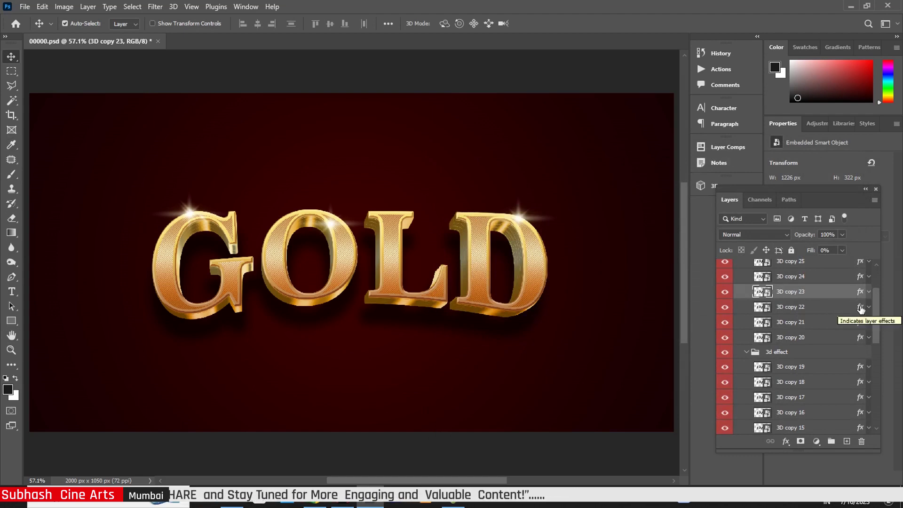
Set 3D copy 19's Bevel & Emboss to 87 px size, 3 px soften and a new gloss contour
click(859, 370)
key(h)
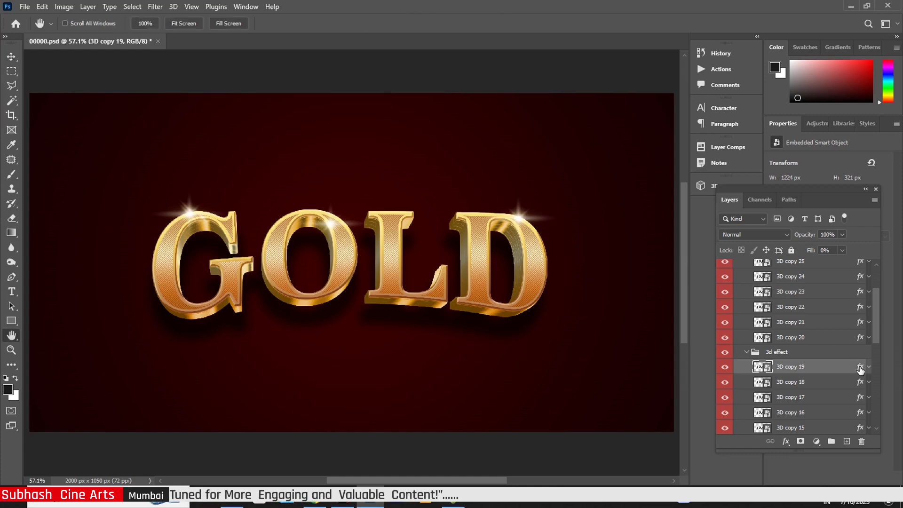
double_click(860, 370)
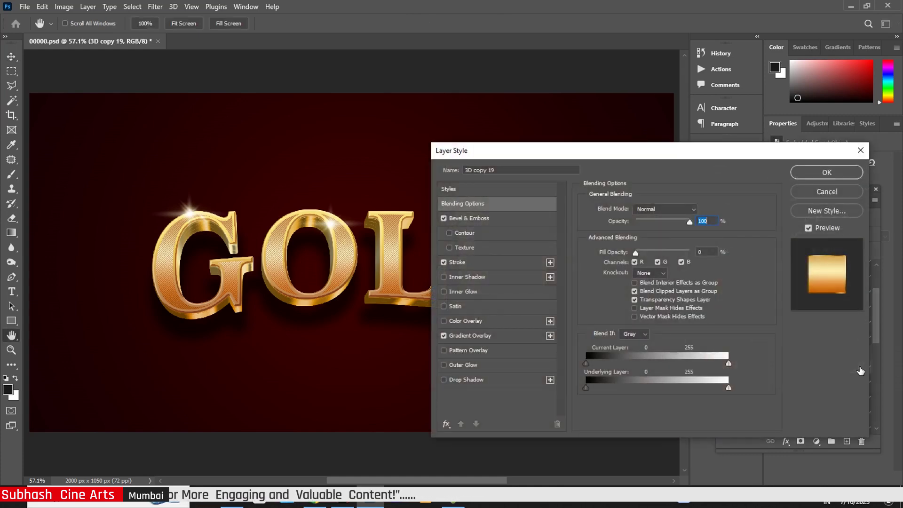
click(482, 219)
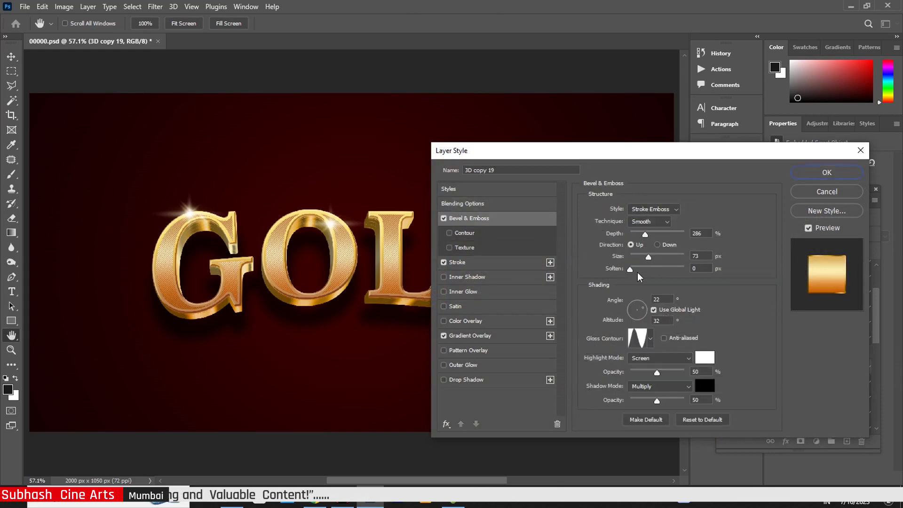
mouse_move(647, 256)
mouse_down()
mouse_move(665, 258)
mouse_move(651, 257)
mouse_up()
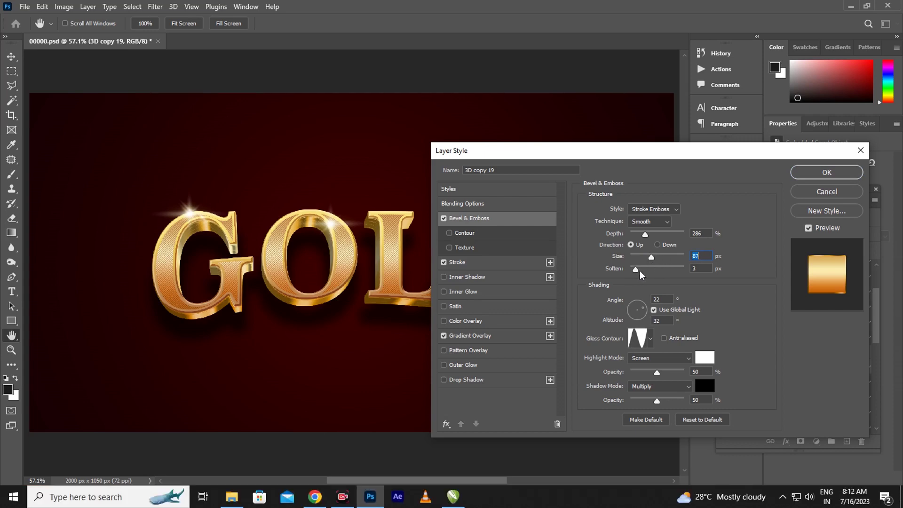
click(639, 269)
click(648, 340)
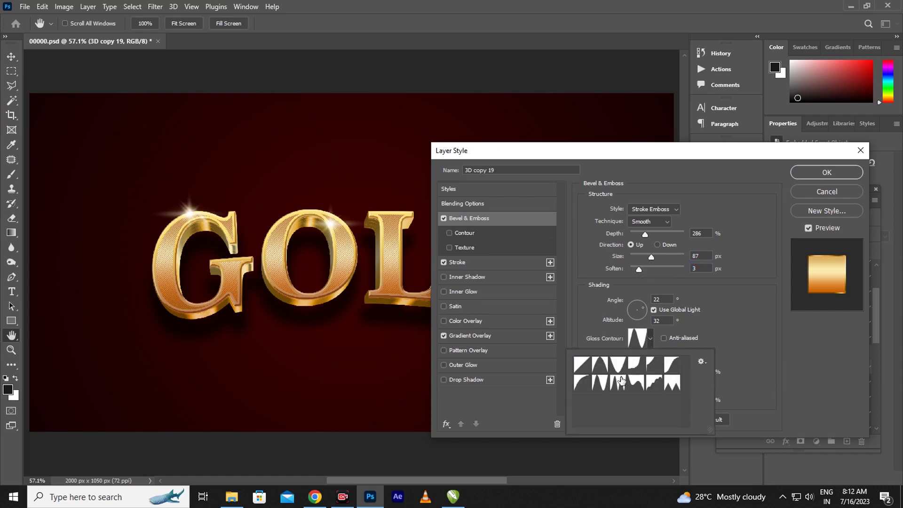
click(618, 383)
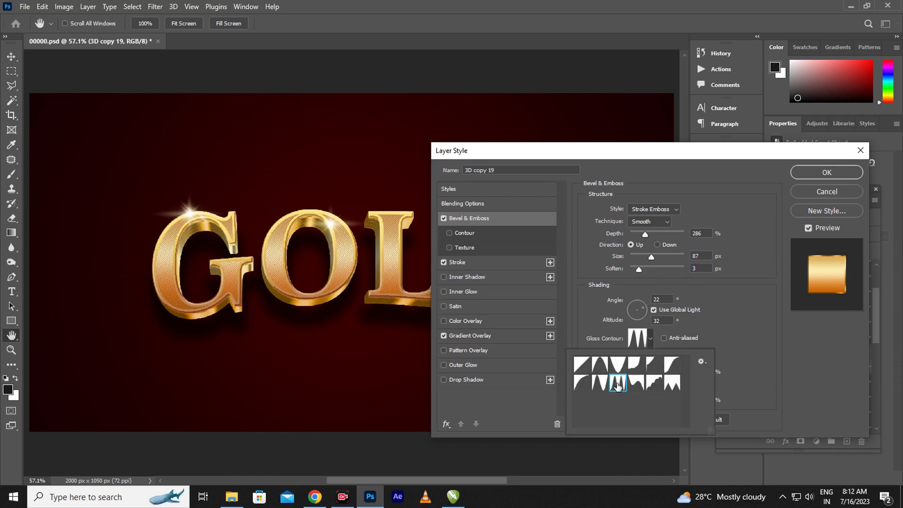
click(827, 174)
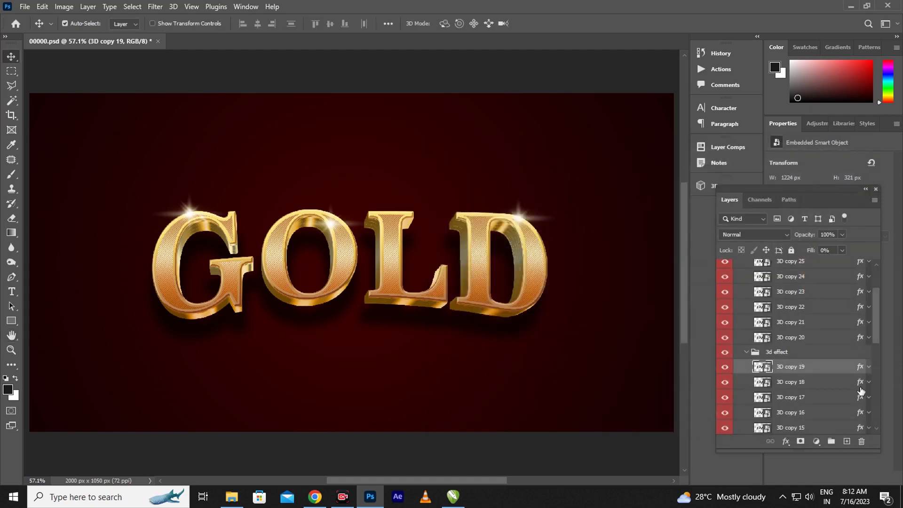
Increase 3D copy 18's Bevel & Emboss size to 128 px
click(861, 384)
key(h)
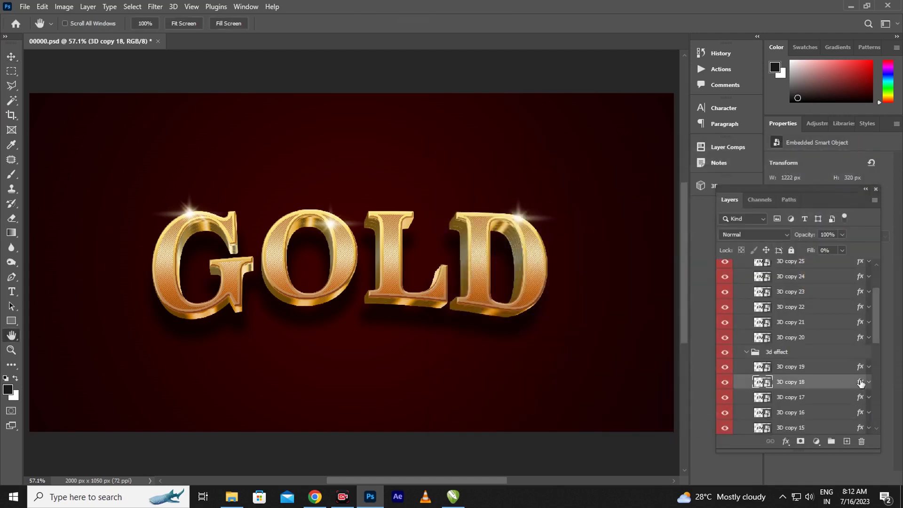
double_click(860, 383)
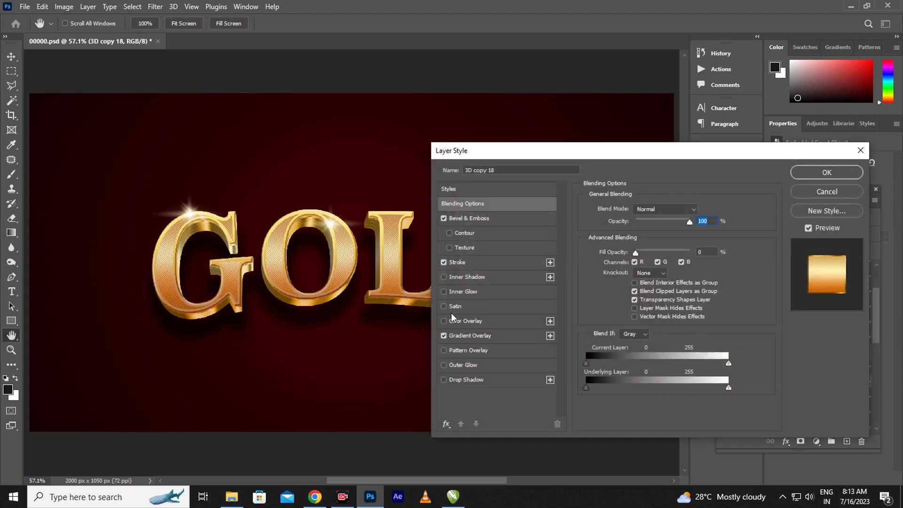
click(487, 219)
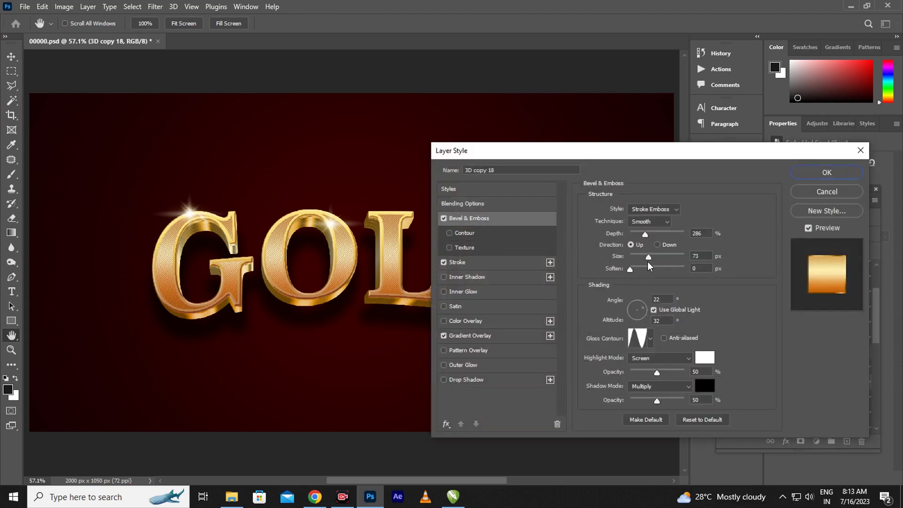
drag(647, 258, 659, 259)
Set the gradient stroke to 1 px, 58° angle and 150% scale, then apply the style
click(482, 260)
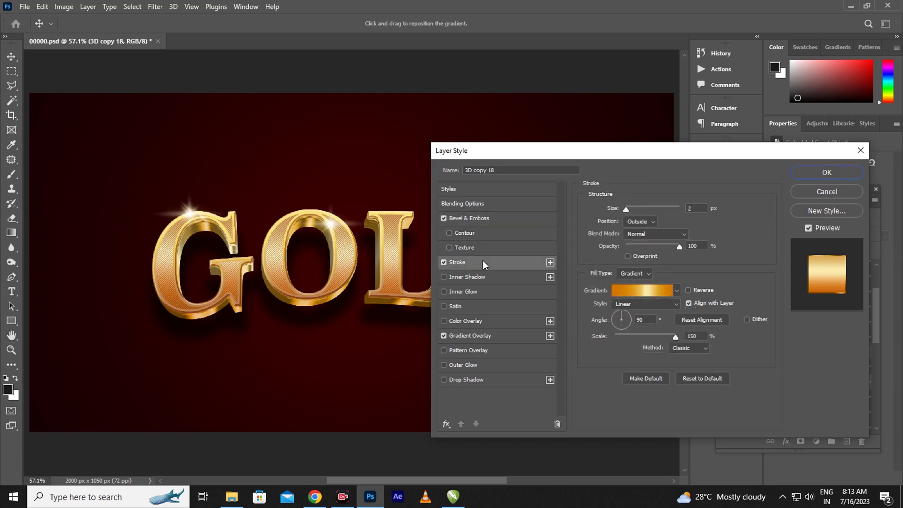
click(626, 312)
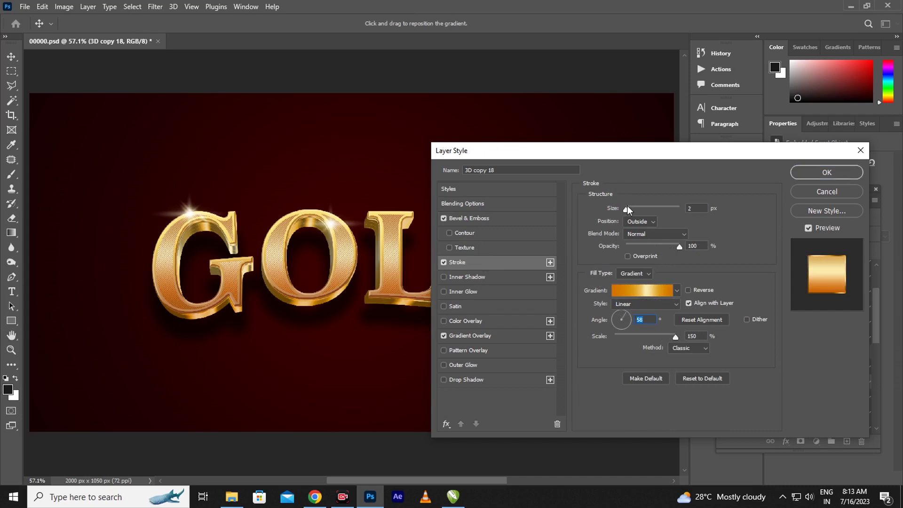
mouse_move(625, 208)
mouse_down()
mouse_move(636, 211)
mouse_move(615, 212)
mouse_up()
click(615, 216)
drag(675, 338, 657, 338)
drag(671, 340, 686, 341)
click(826, 171)
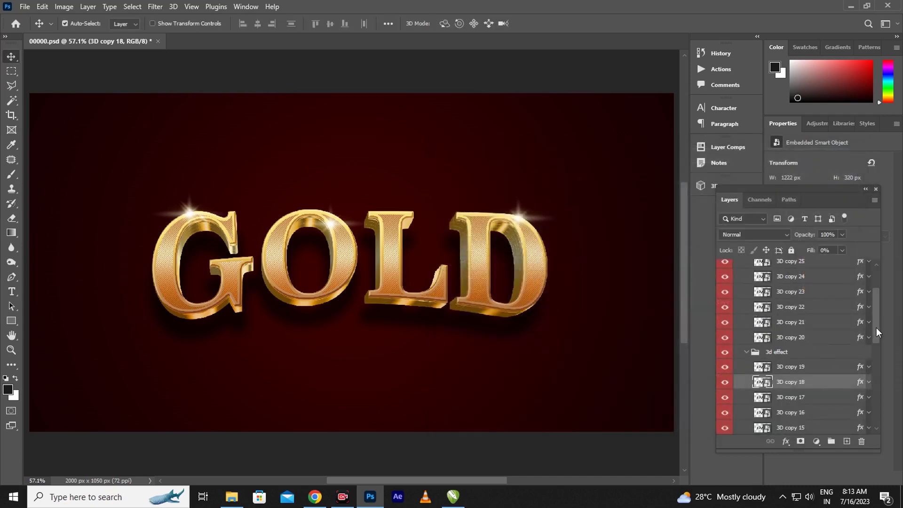
drag(876, 327, 877, 354)
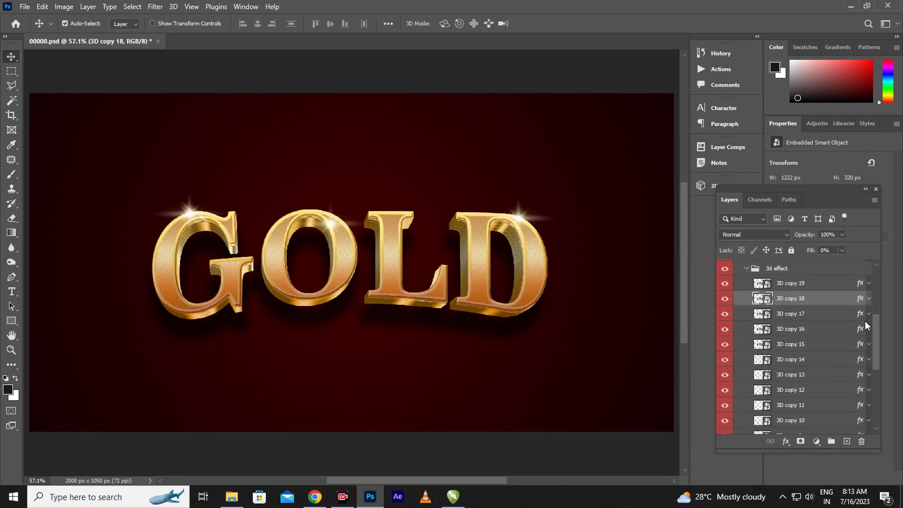
Increase 3D copy 17's Bevel & Emboss size to 111 px
click(860, 315)
key(h)
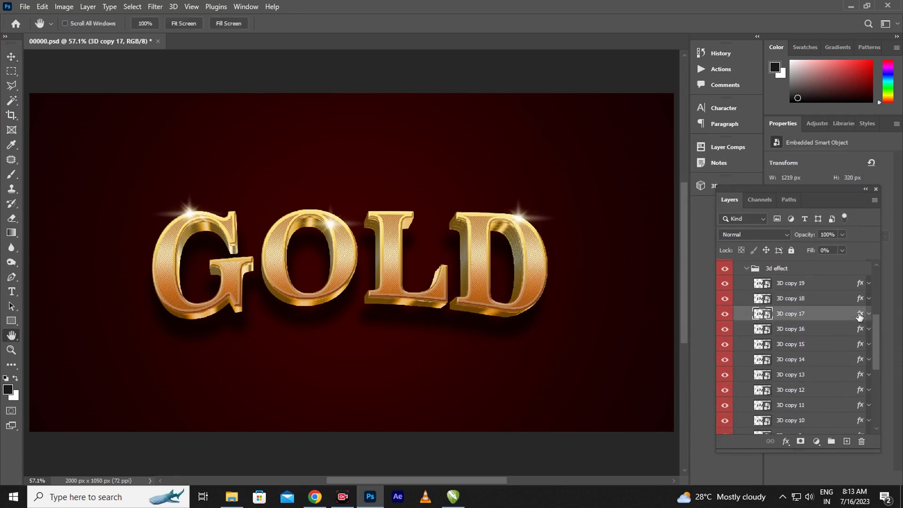
double_click(859, 314)
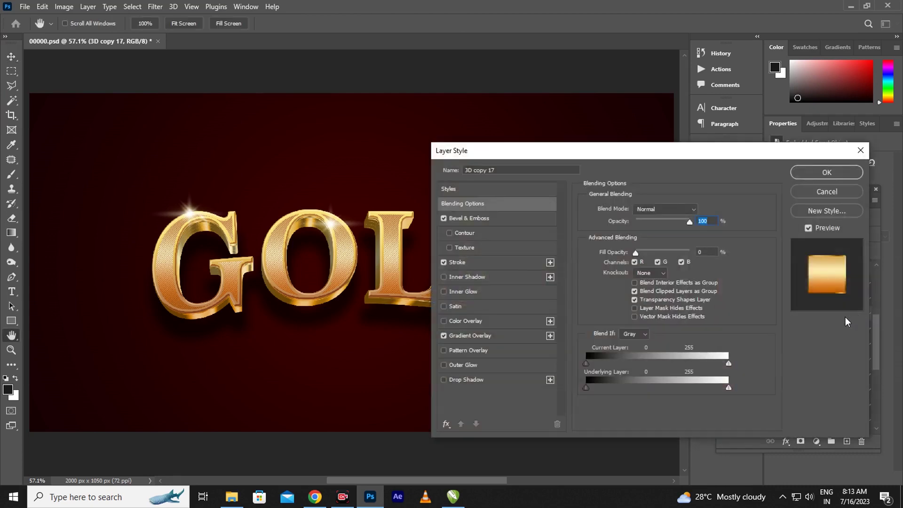
click(469, 219)
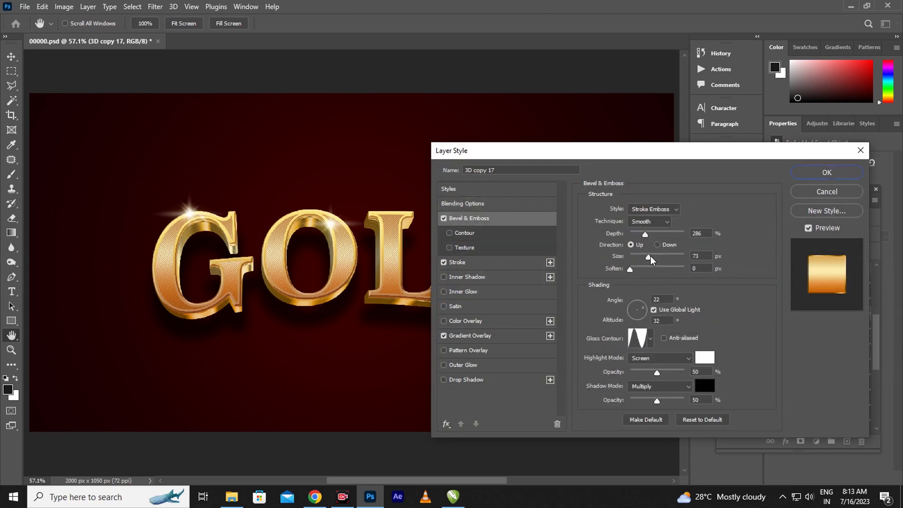
drag(647, 258, 656, 260)
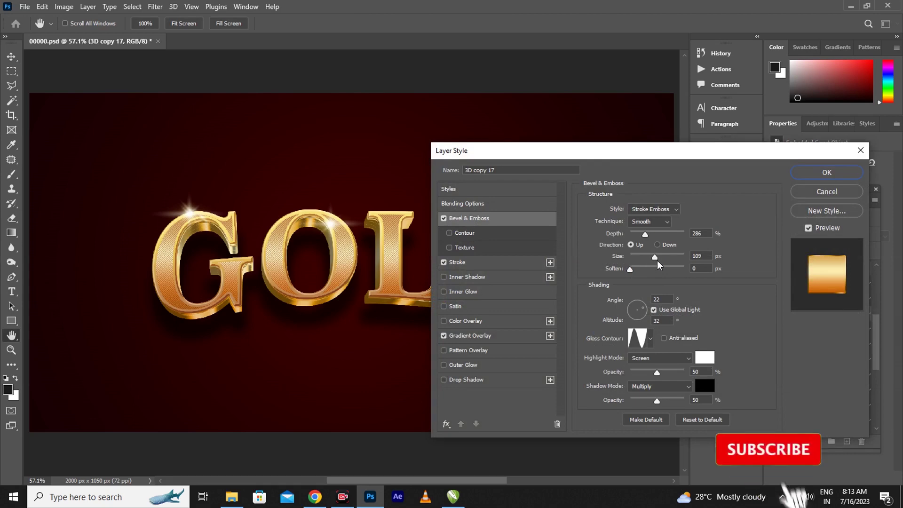
Move the stroke gradient's colour stops to locations 25 and 82
click(479, 265)
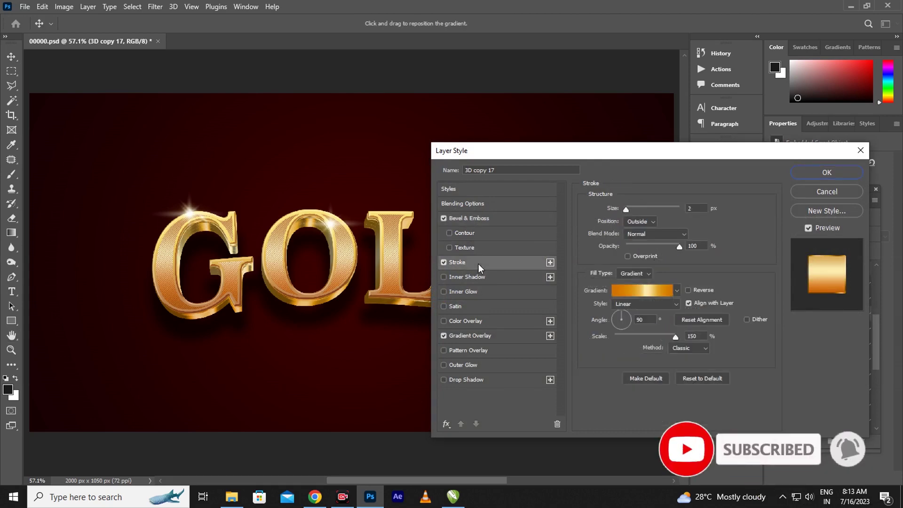
click(650, 289)
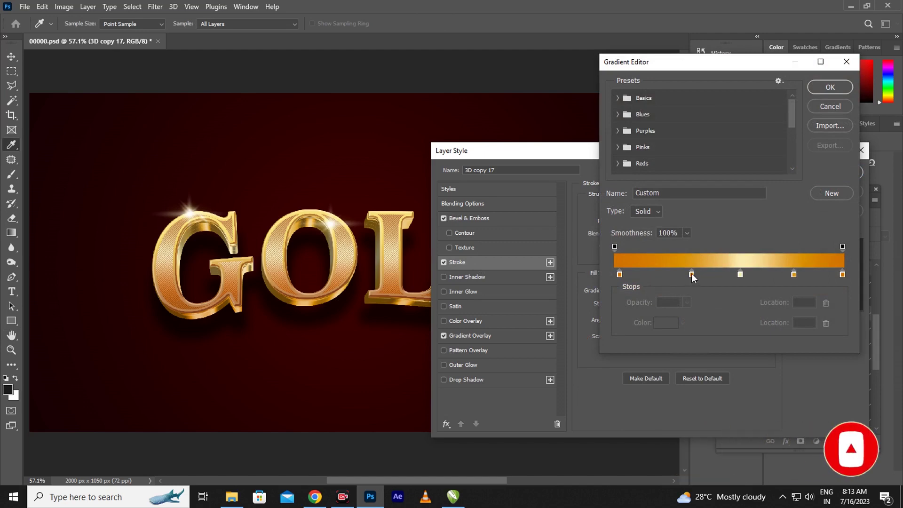
drag(691, 274, 671, 274)
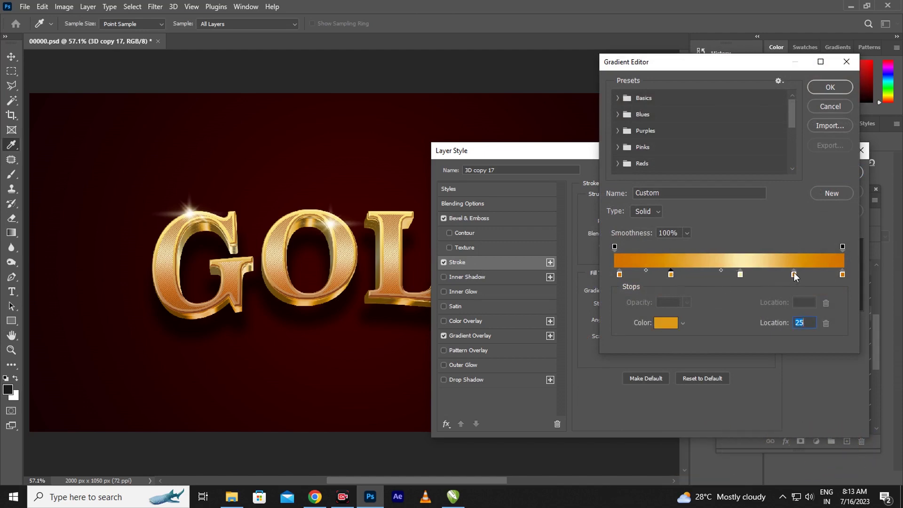
drag(793, 273, 800, 274)
click(824, 90)
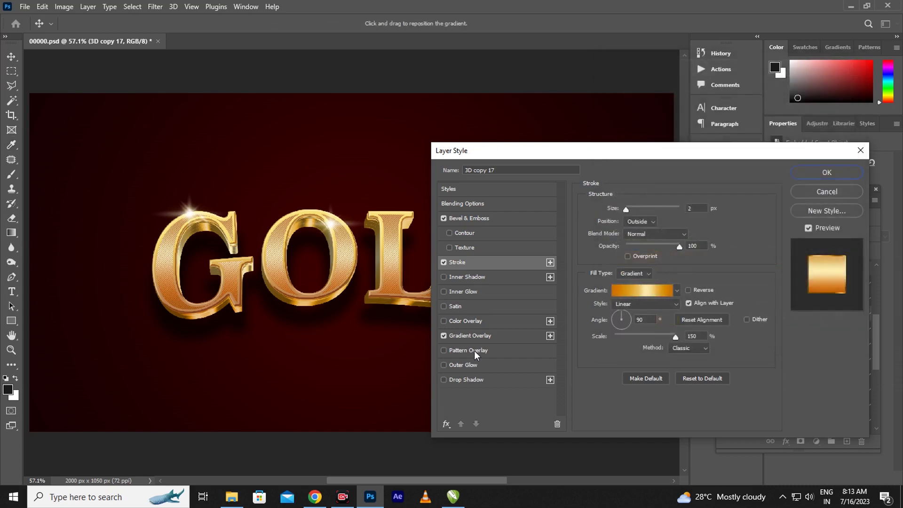
Move the Gradient Overlay's stops to locations 17 and 84, then apply the style
click(460, 337)
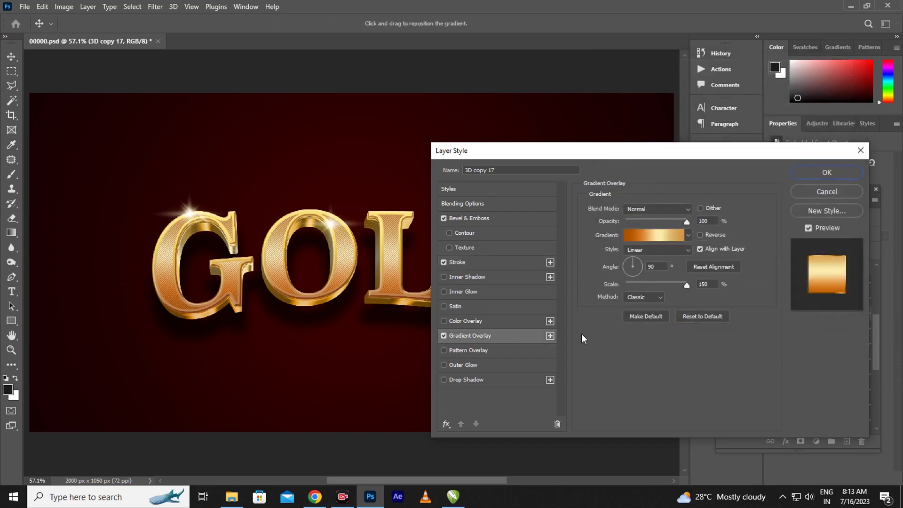
click(669, 241)
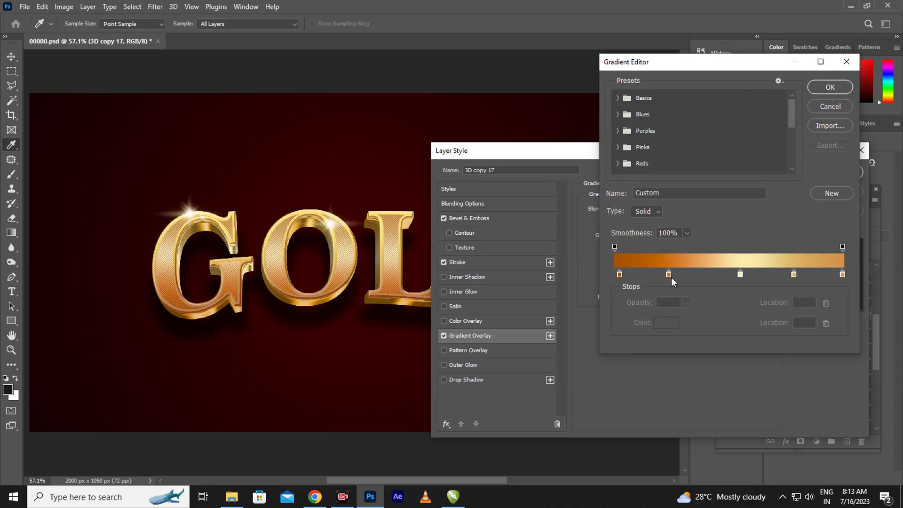
drag(669, 275, 652, 273)
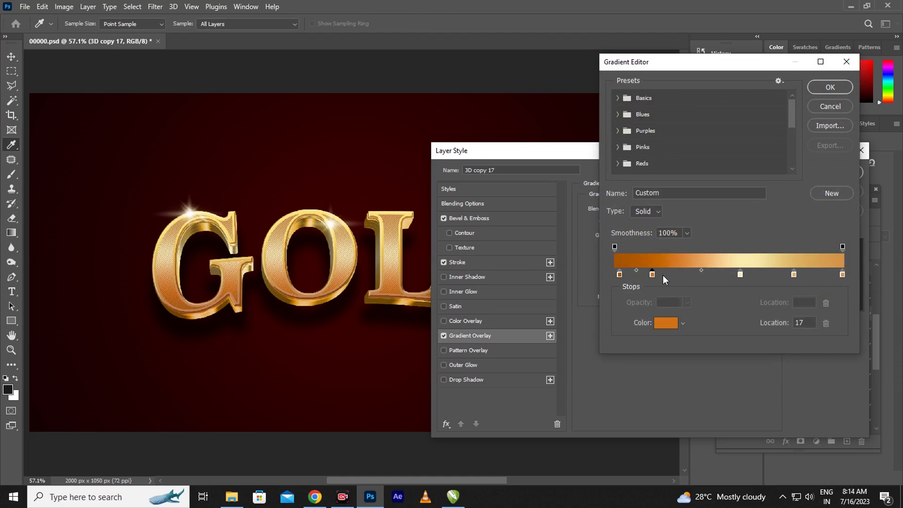
drag(794, 274, 806, 274)
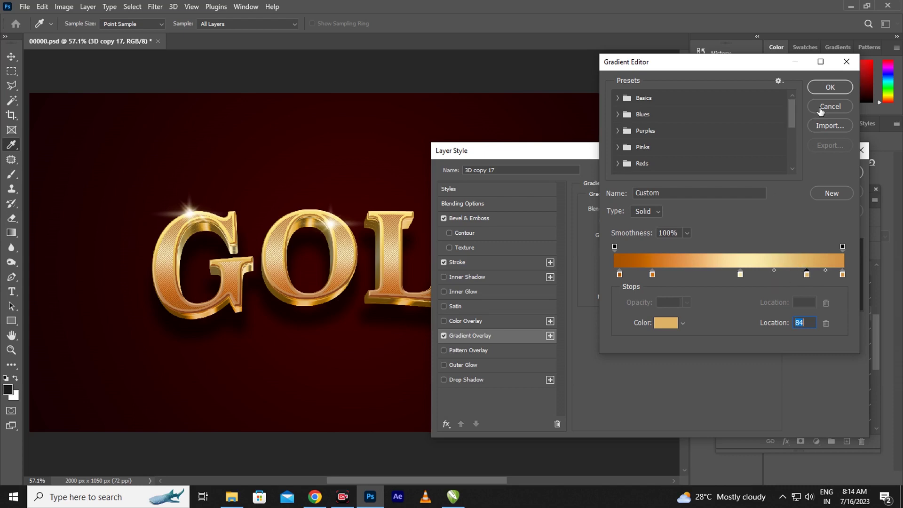
click(829, 89)
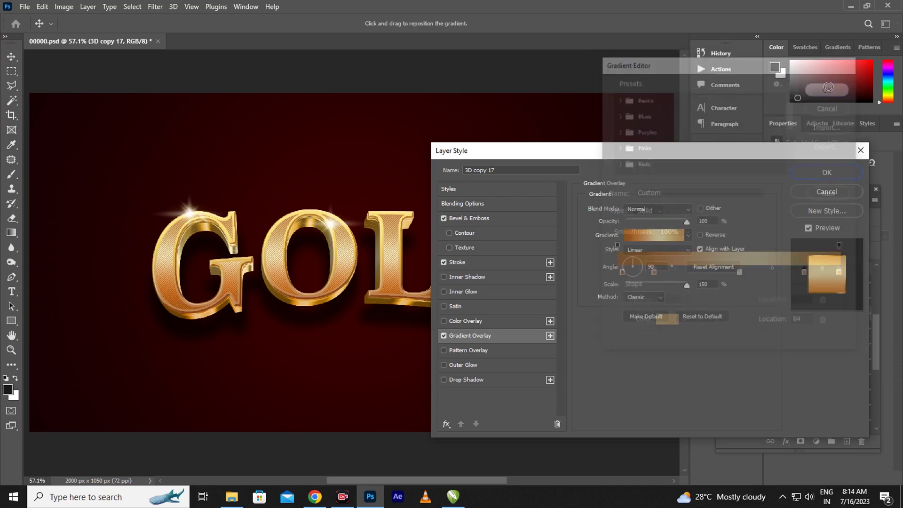
click(828, 173)
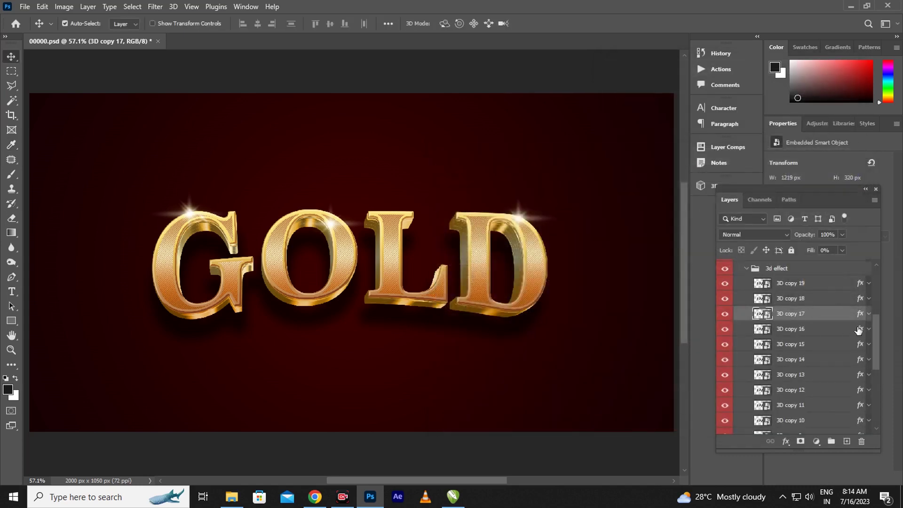
drag(874, 335, 873, 413)
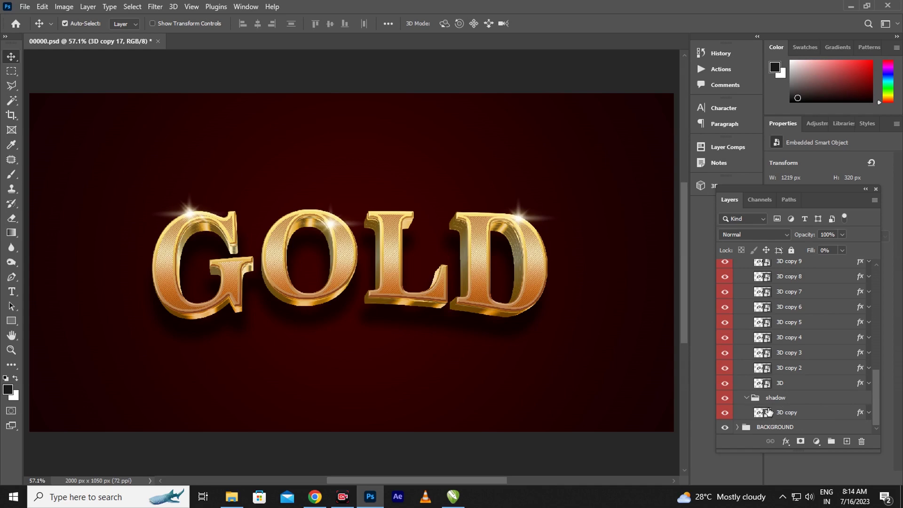
click(857, 413)
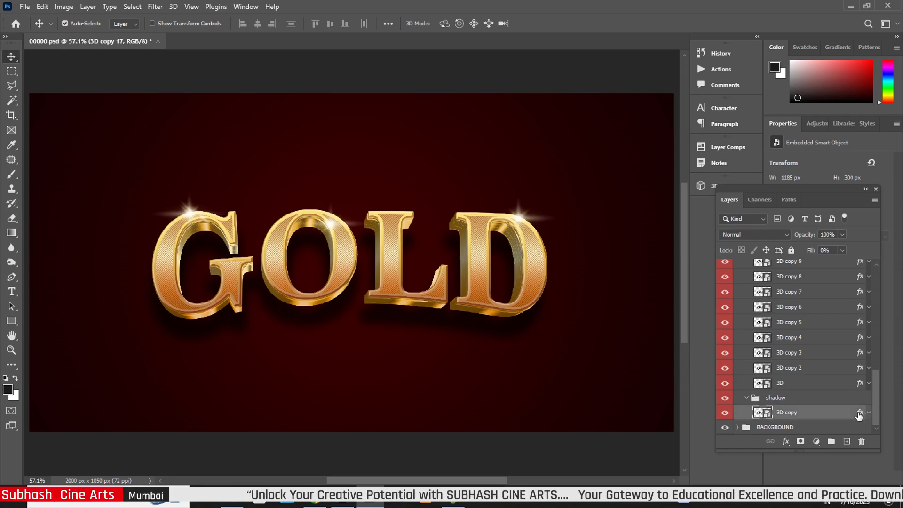
key(h)
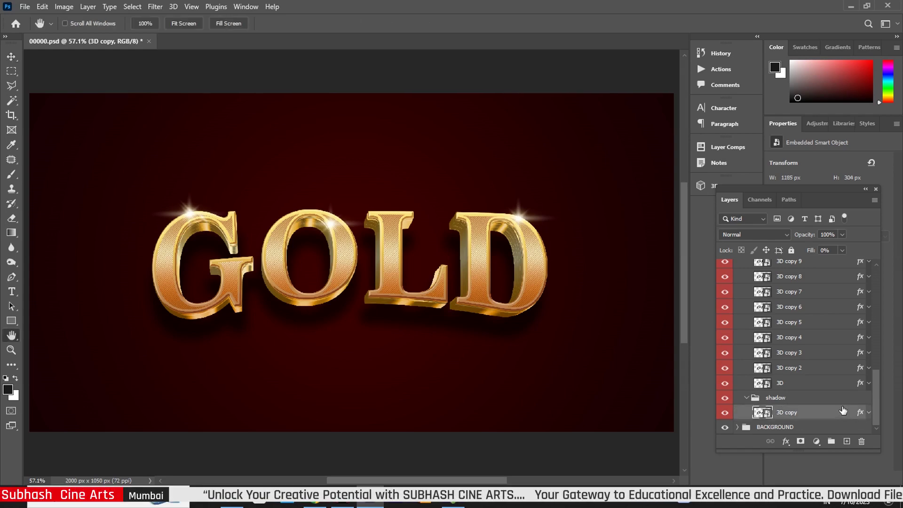
double_click(842, 412)
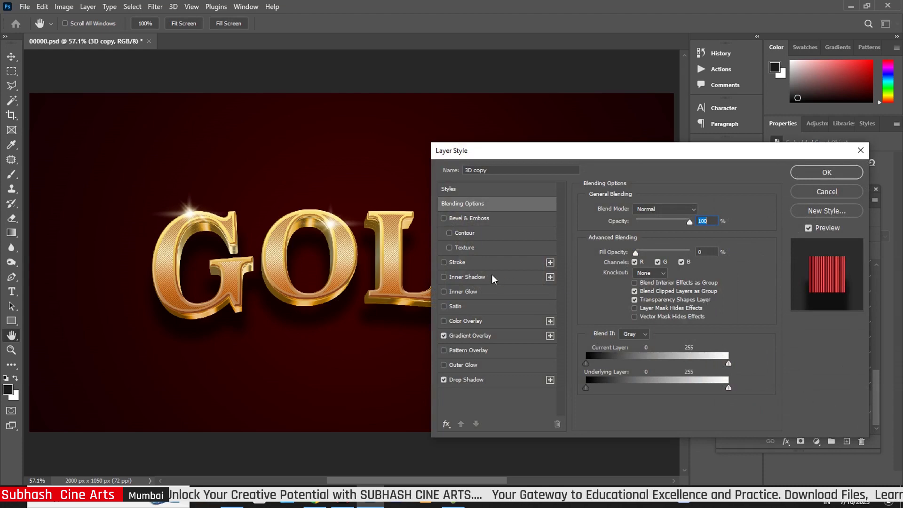
click(443, 335)
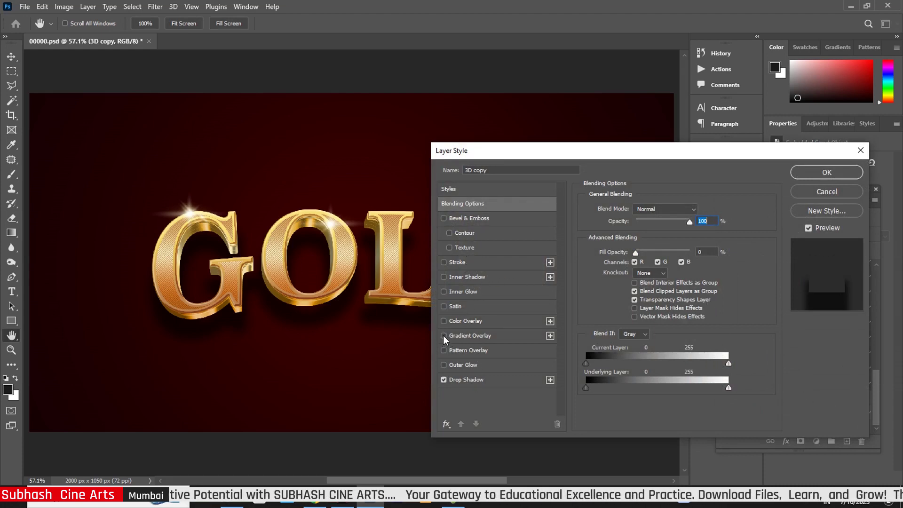
click(445, 336)
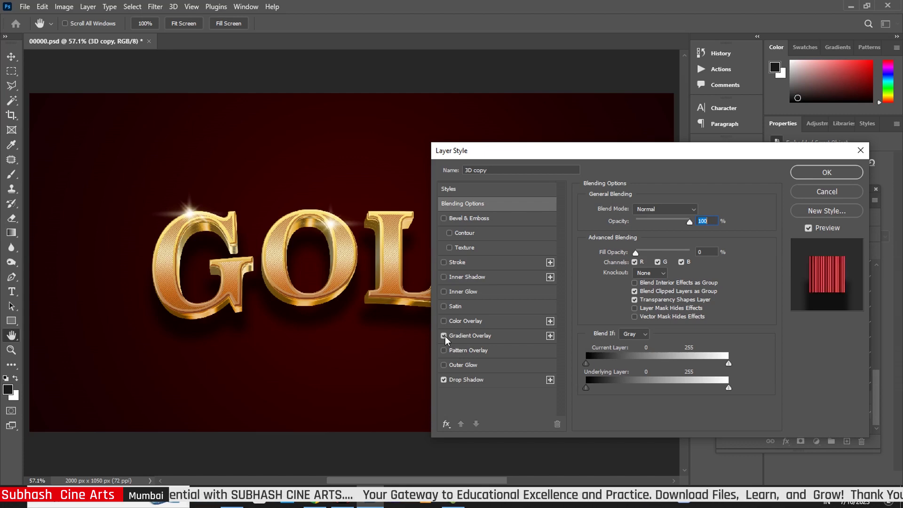
click(461, 380)
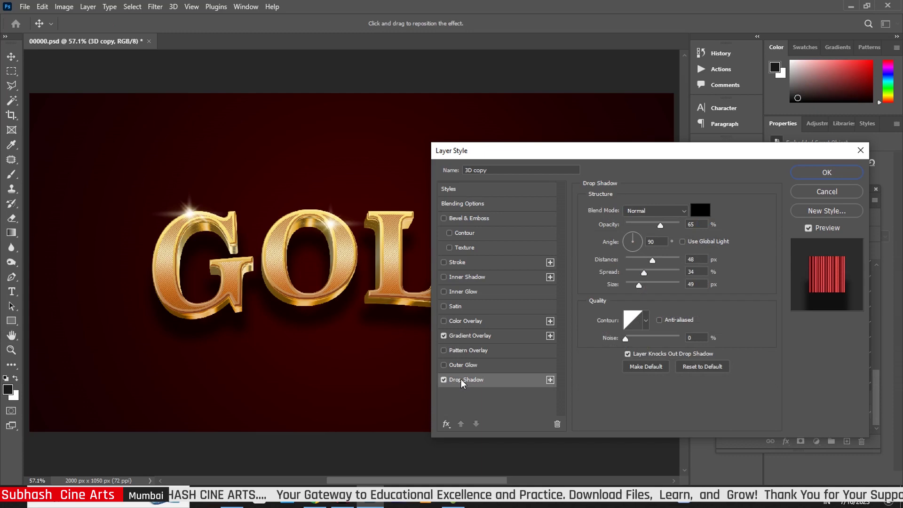
click(442, 379)
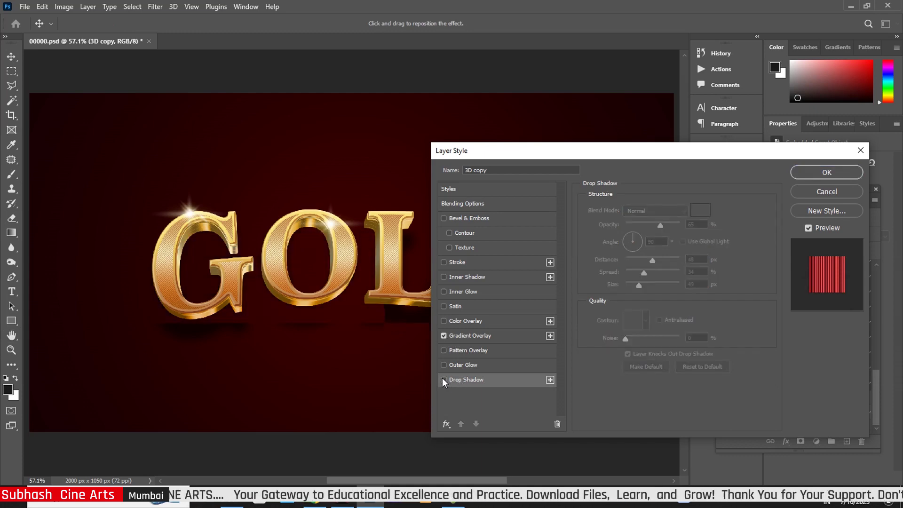
click(443, 380)
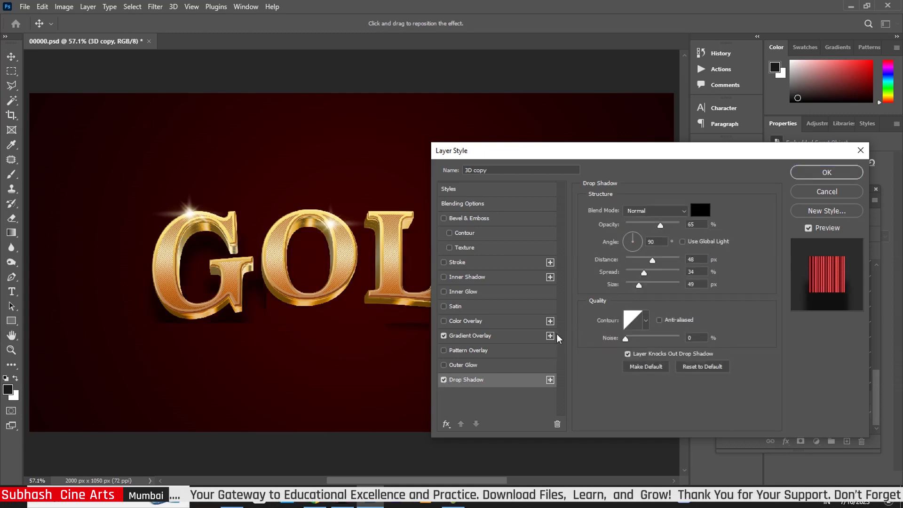
click(550, 379)
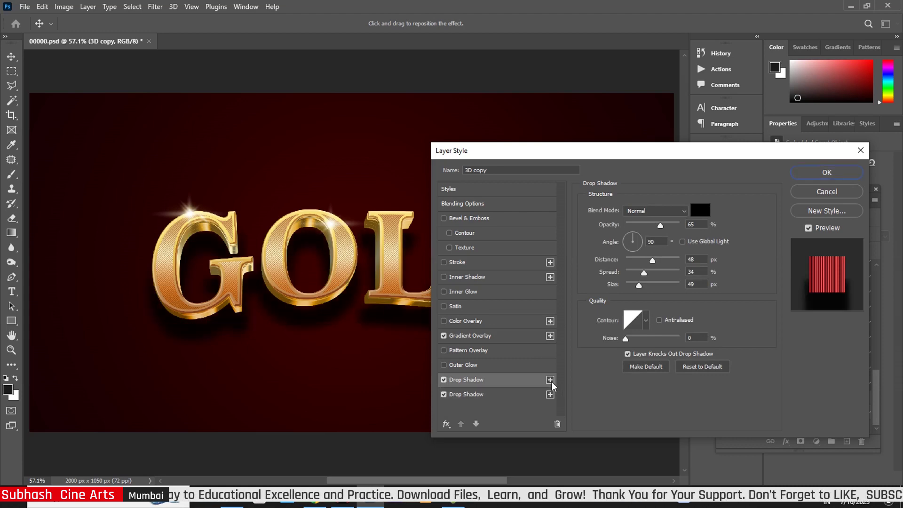
click(817, 191)
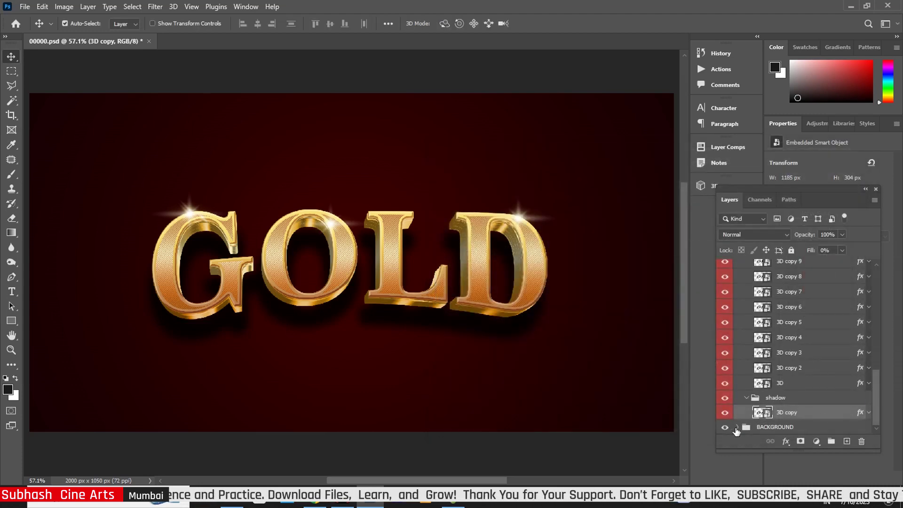
Change Gradient Fill 1's dark red end stop to navy #00183d and apply the fill
click(736, 429)
drag(874, 391, 873, 425)
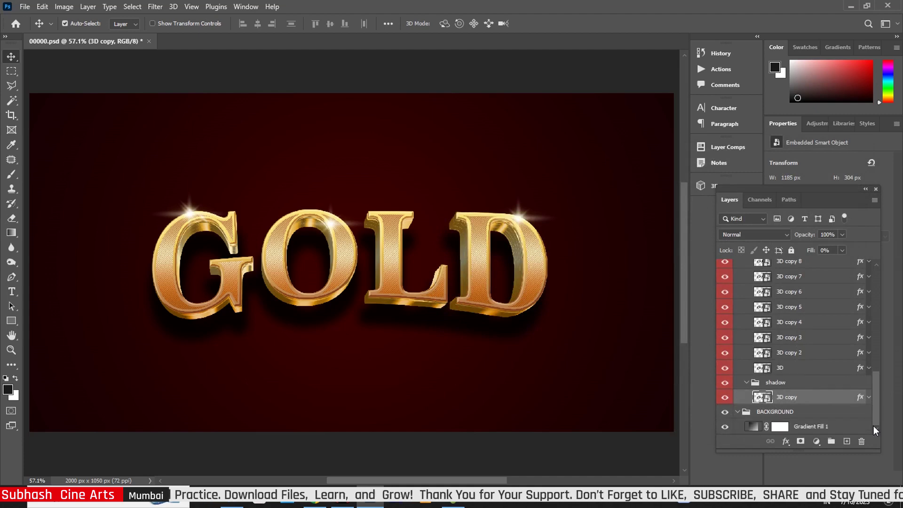
double_click(757, 426)
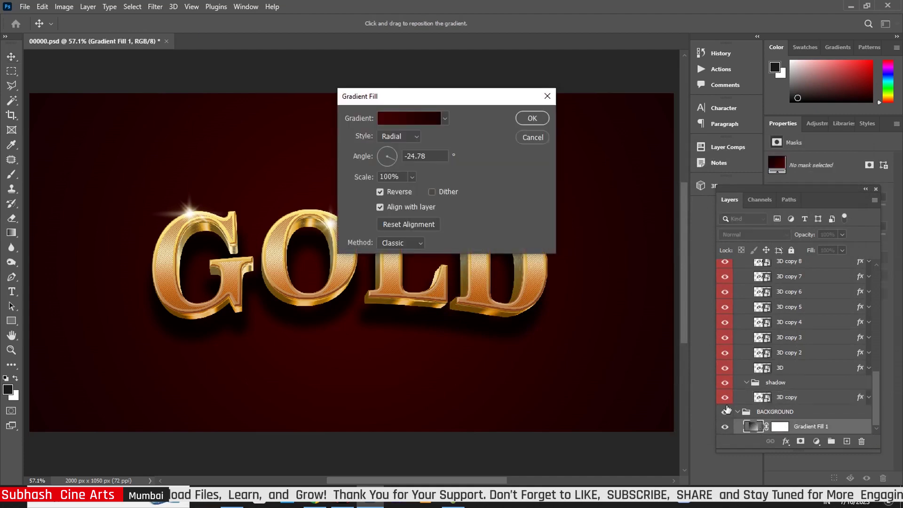
click(433, 117)
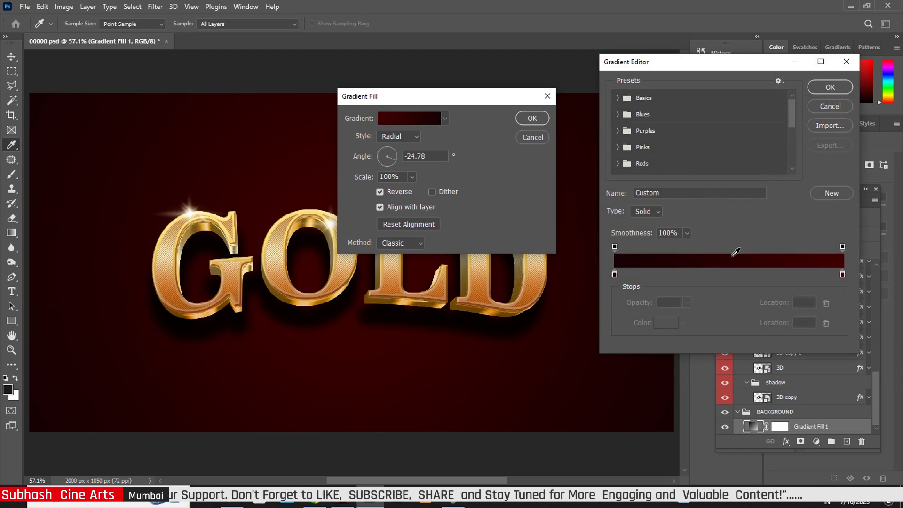
click(842, 274)
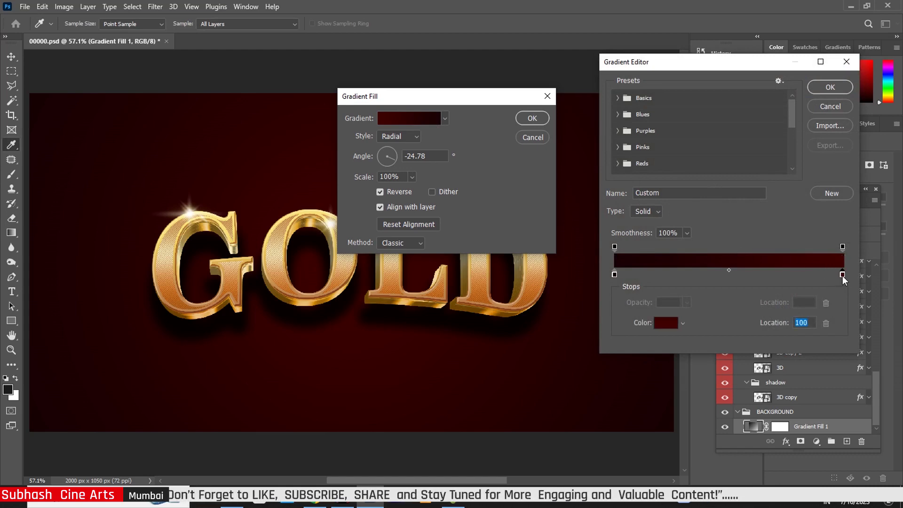
click(674, 324)
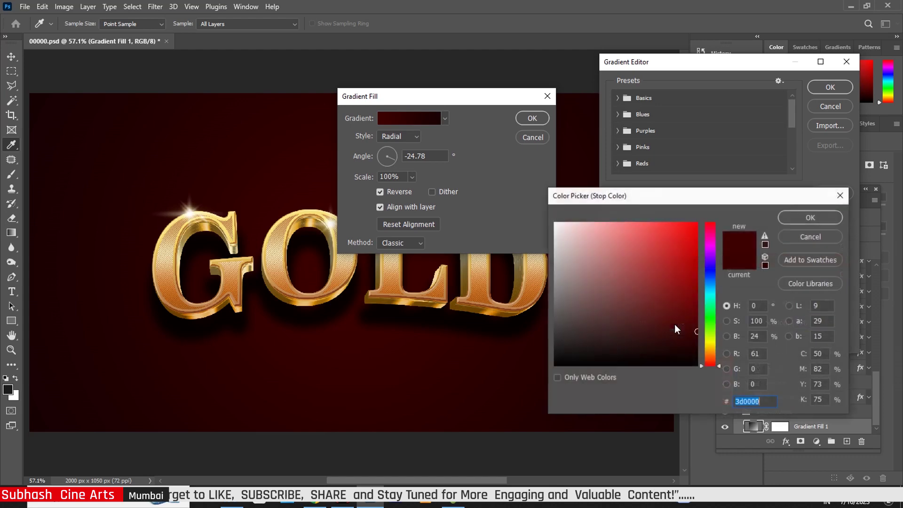
click(711, 279)
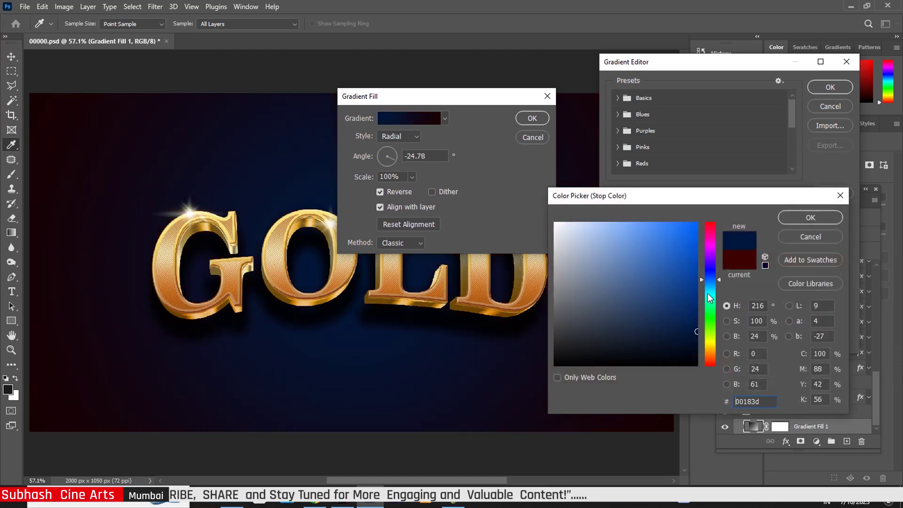
click(822, 214)
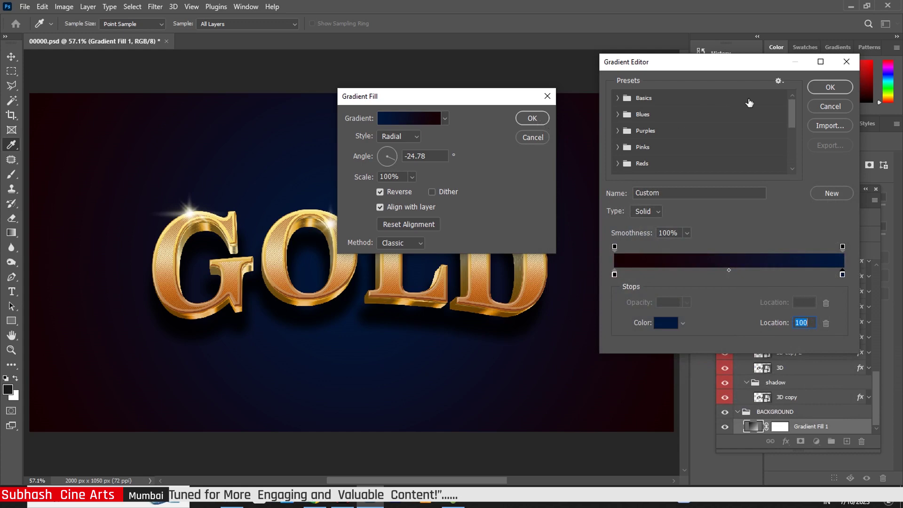
click(837, 88)
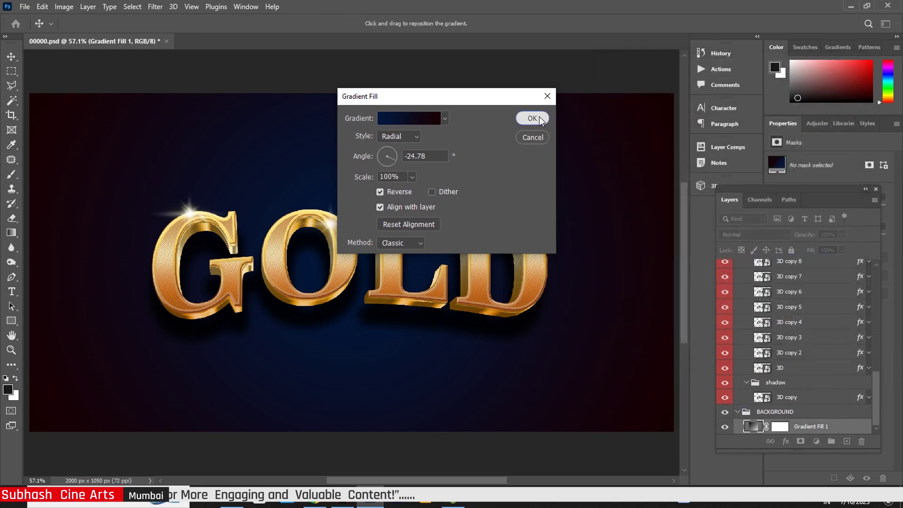
click(536, 118)
Open the editable text smart object and delete the GOLD text
click(745, 323)
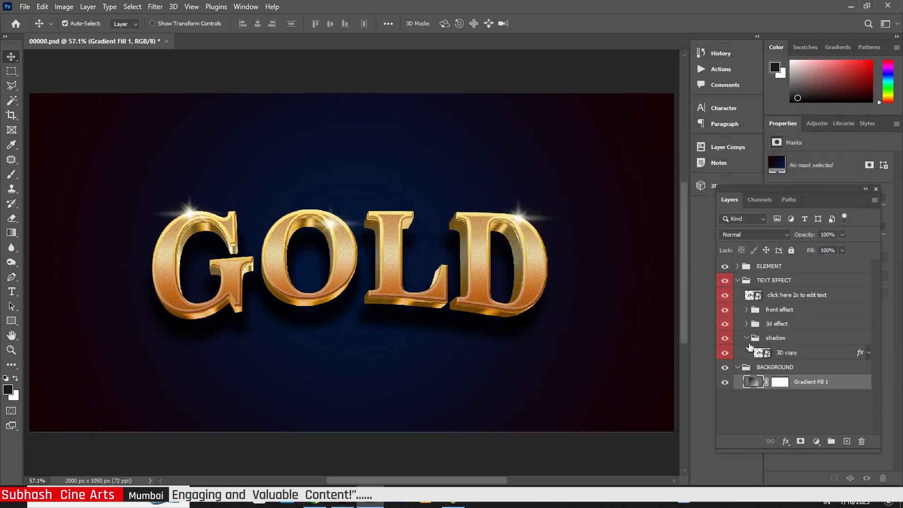
double_click(754, 296)
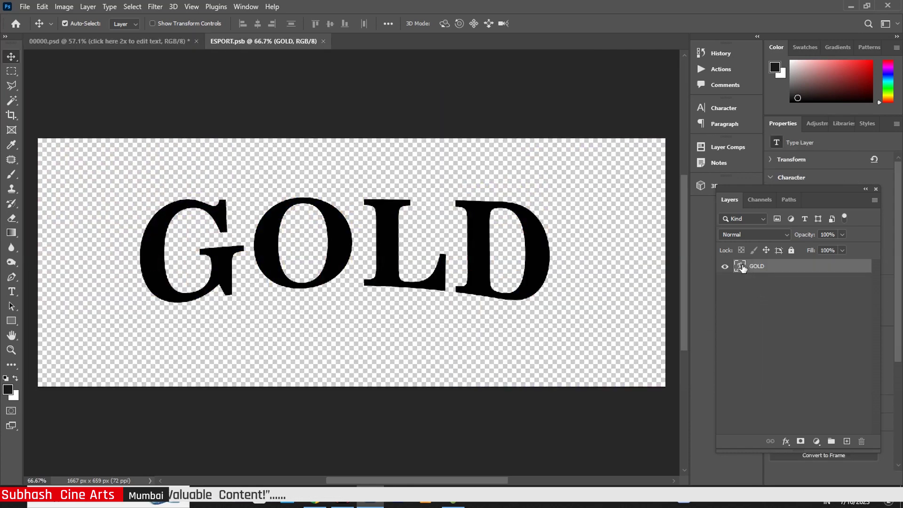
double_click(739, 266)
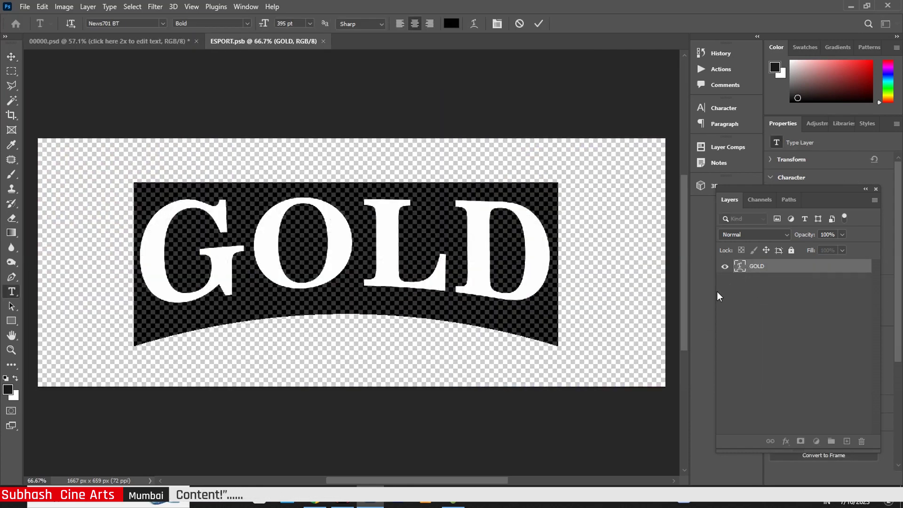
key(BackSpace)
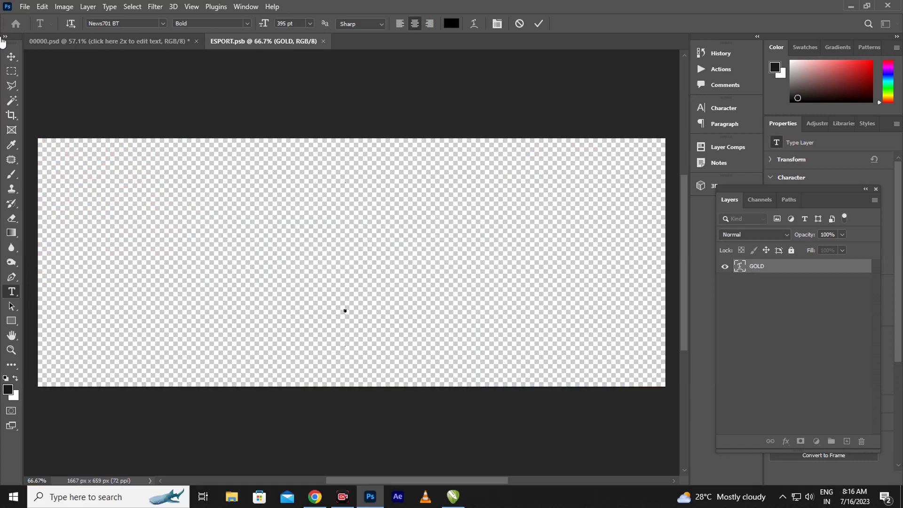
click(11, 57)
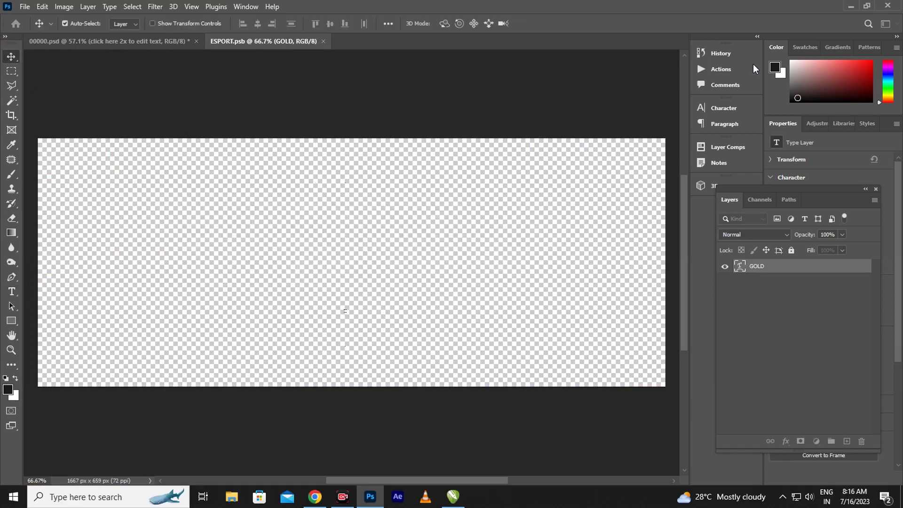
Drag the subhash image file from the desktop into the open Photoshop document
click(849, 6)
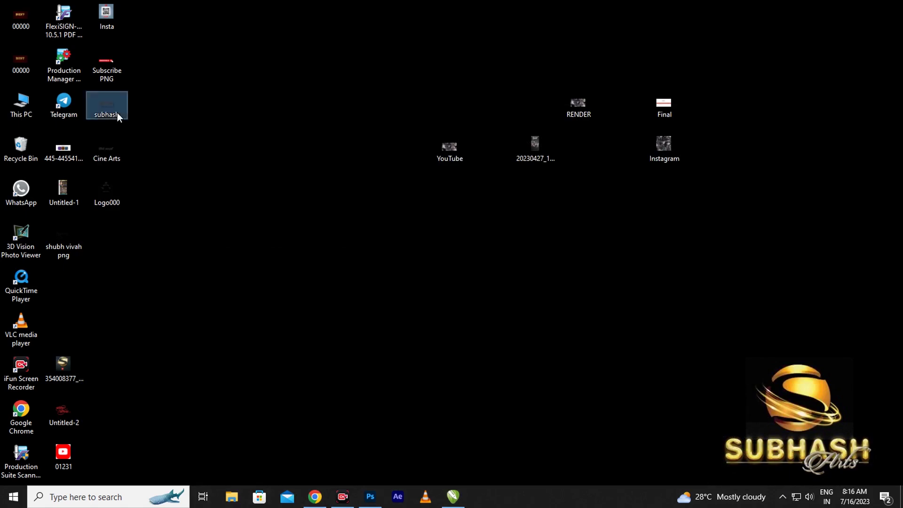
drag(113, 113, 388, 350)
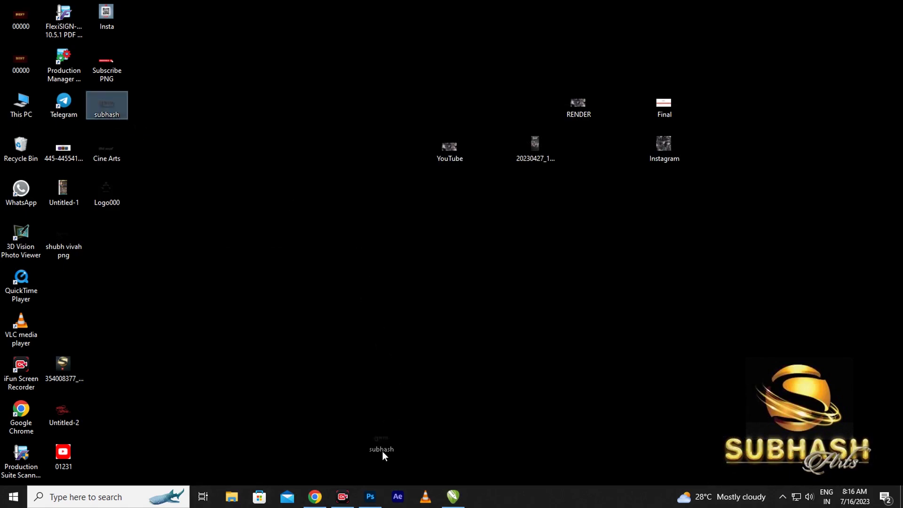
drag(388, 493, 315, 247)
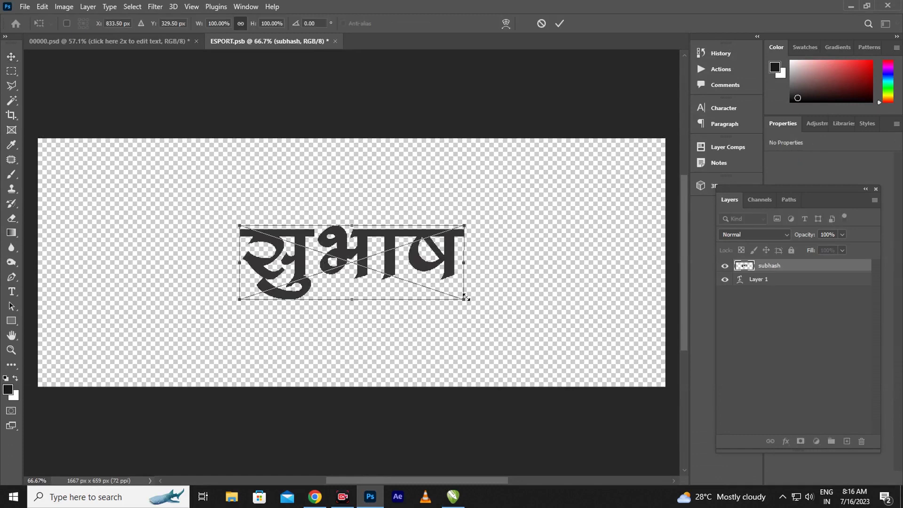
Scale and position the सुभाष image, commit it, and save and close ESPORT.psb
drag(464, 298, 560, 331)
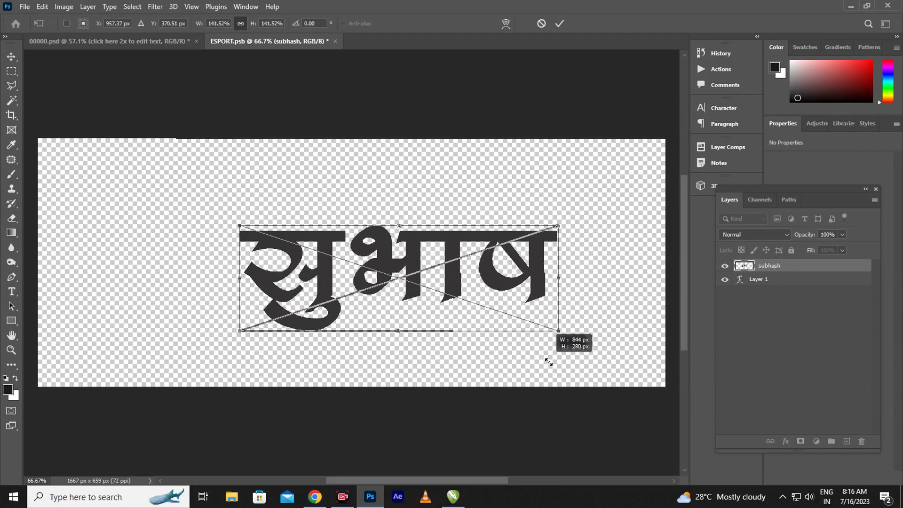
drag(239, 225, 159, 199)
mouse_move(346, 262)
mouse_down()
mouse_move(319, 250)
mouse_move(319, 261)
mouse_up()
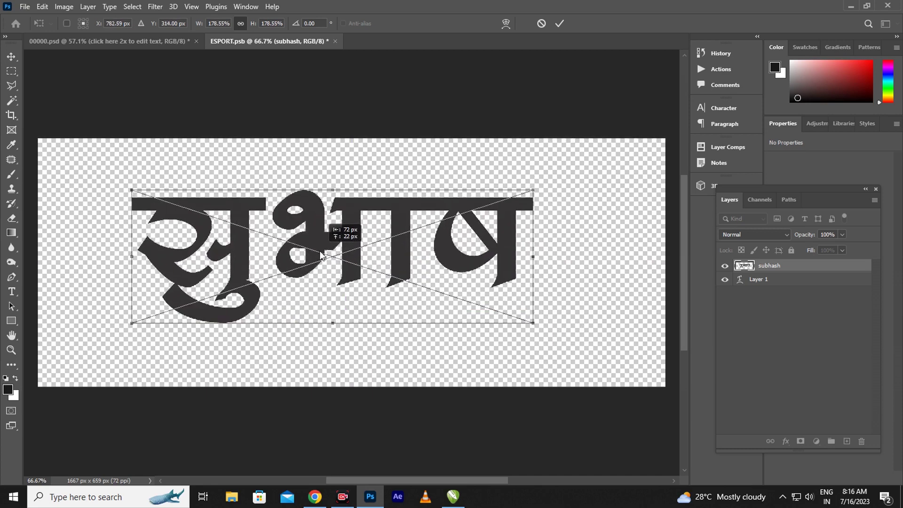
mouse_move(533, 323)
mouse_down()
mouse_move(556, 350)
mouse_move(548, 346)
mouse_up()
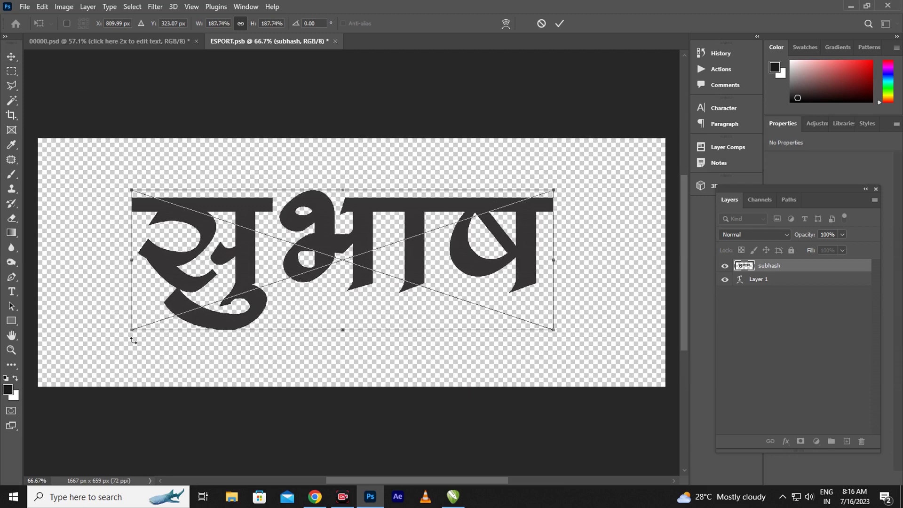
drag(132, 331, 182, 313)
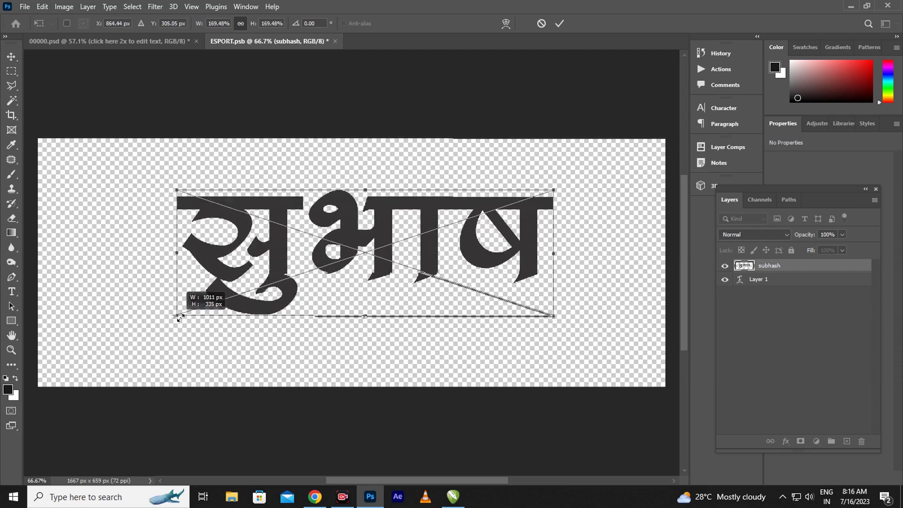
drag(351, 248, 347, 255)
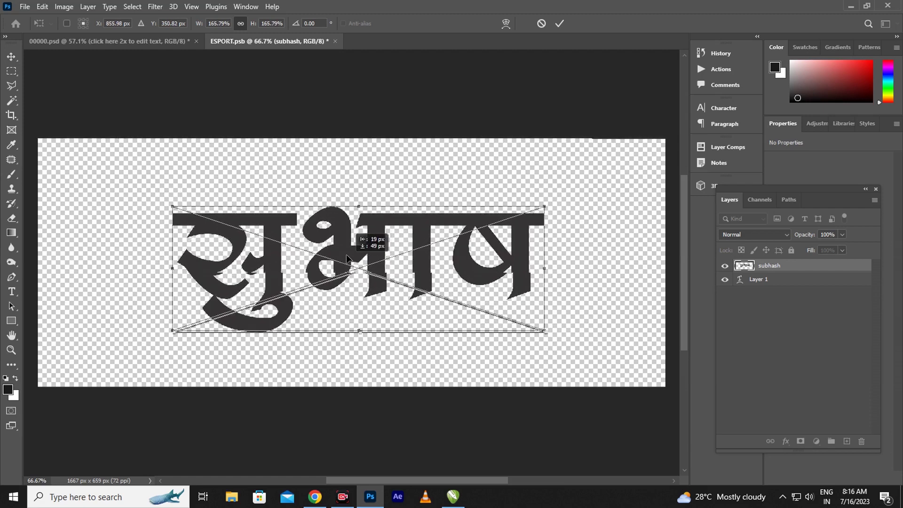
click(14, 55)
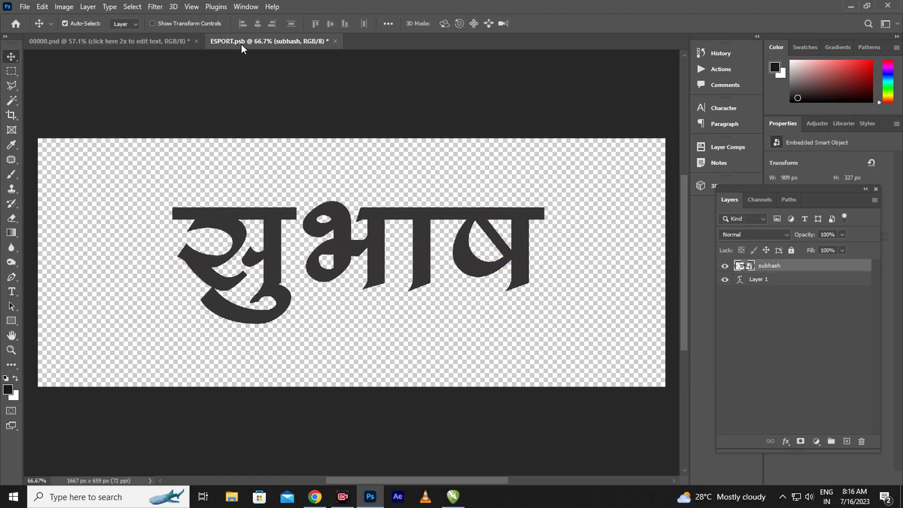
click(335, 41)
click(398, 188)
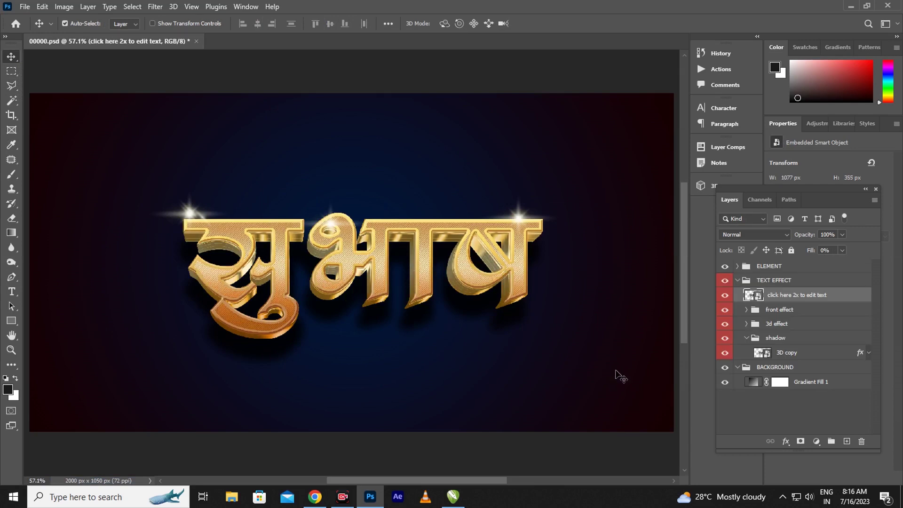
Move the glow copy 2 sparkle onto the text's top-right corner
click(517, 214)
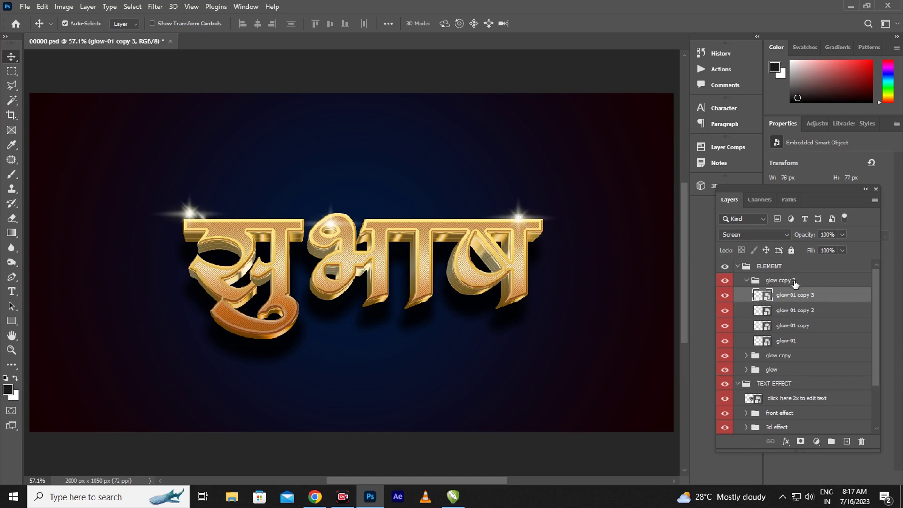
click(794, 281)
key(ctrl+t)
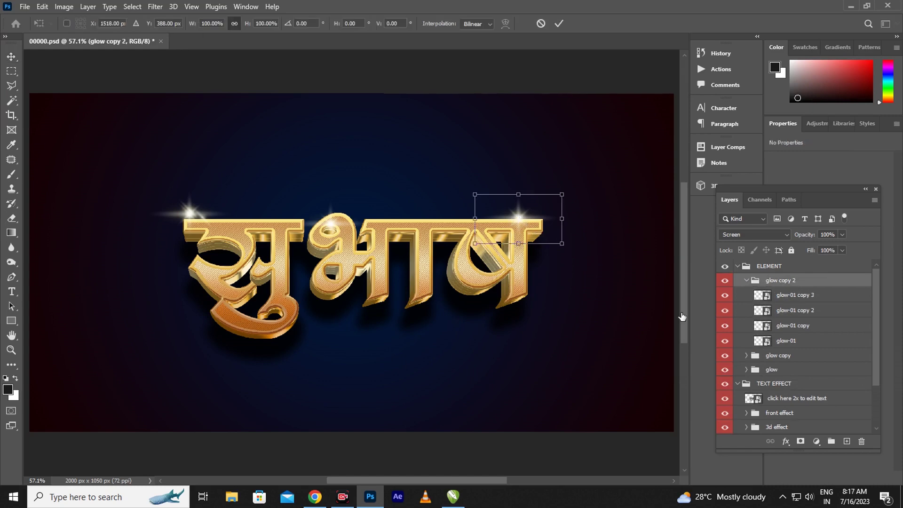
drag(529, 228, 551, 231)
text(158)
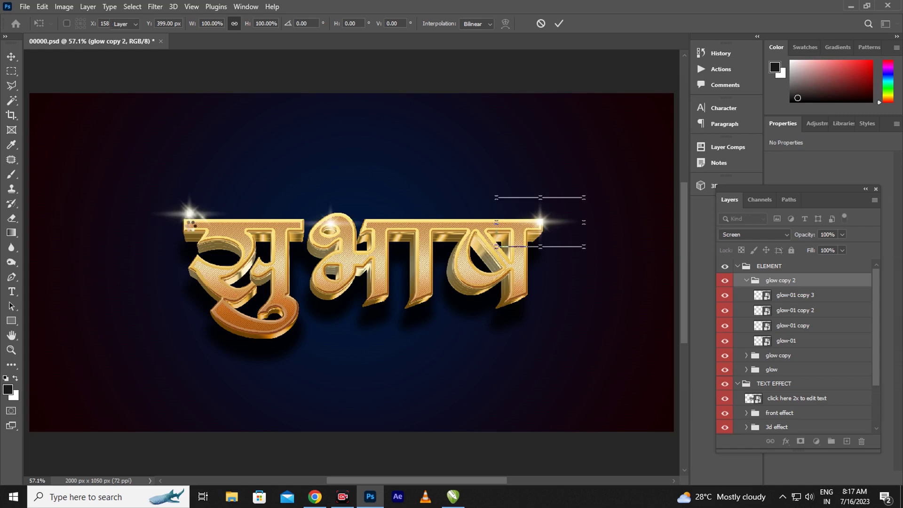
key(Return)
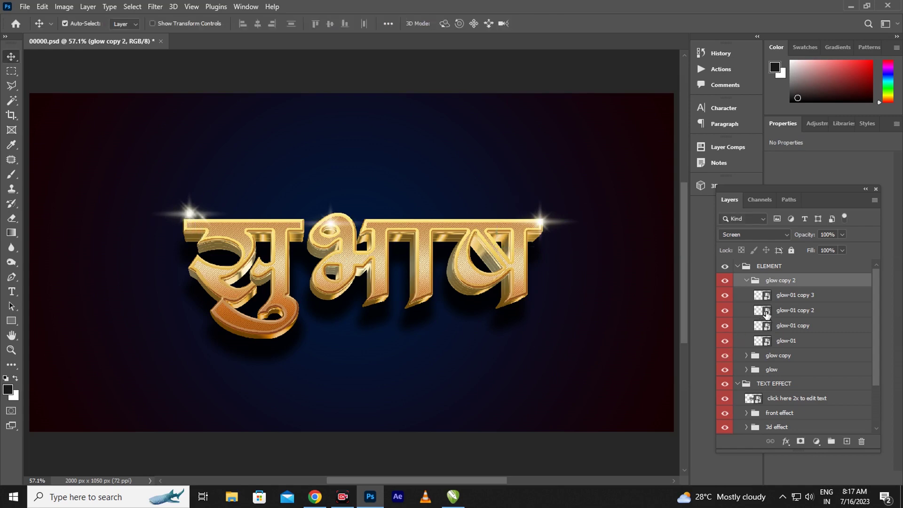
key(ctrl+t)
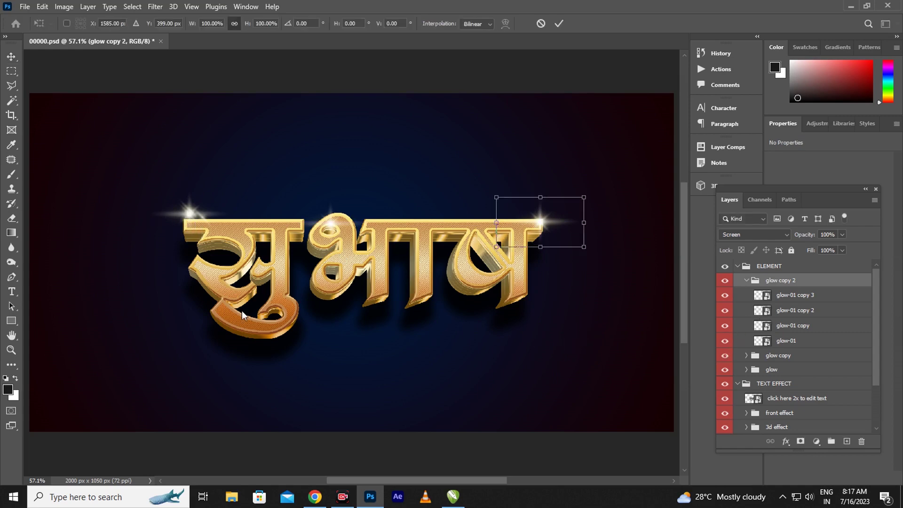
key(Return)
Reposition the glow sparkle group onto the text's top-left corner
click(193, 214)
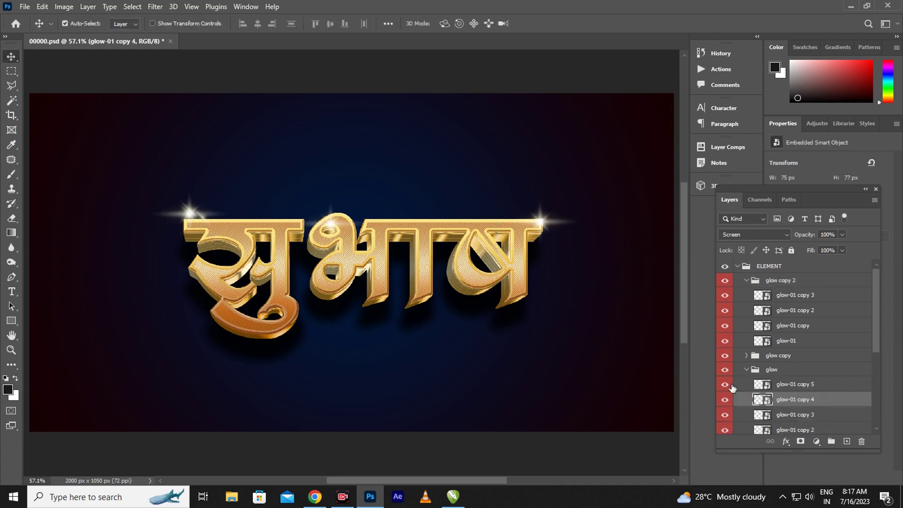
click(776, 371)
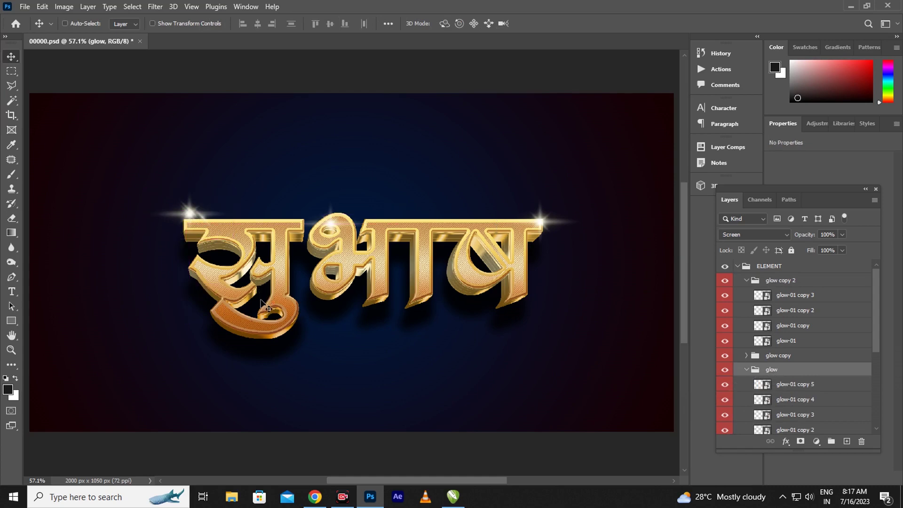
key(ctrl+t)
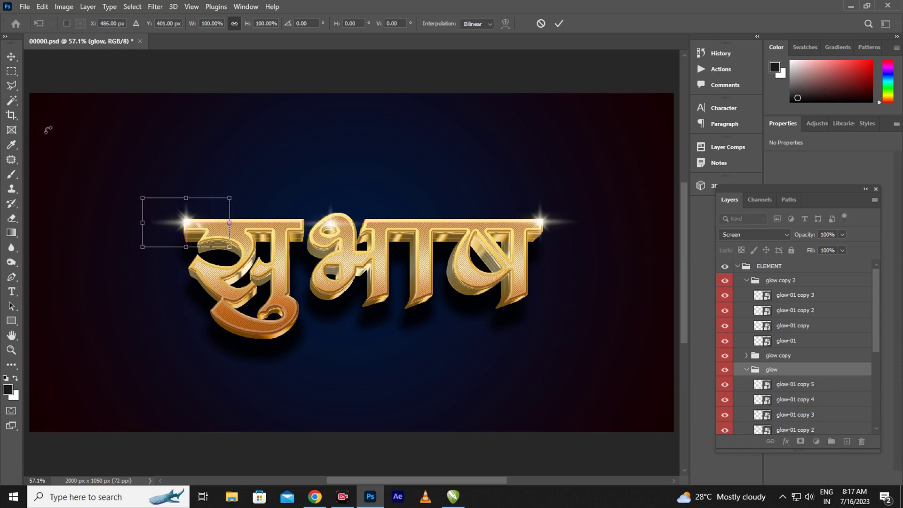
key(Return)
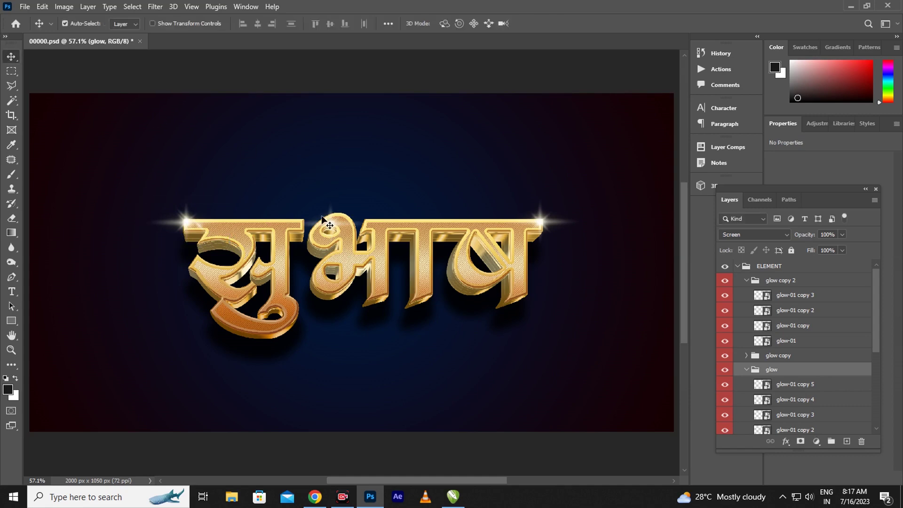
Move the glow copy sparkle onto the top edge above the middle letter
click(362, 237)
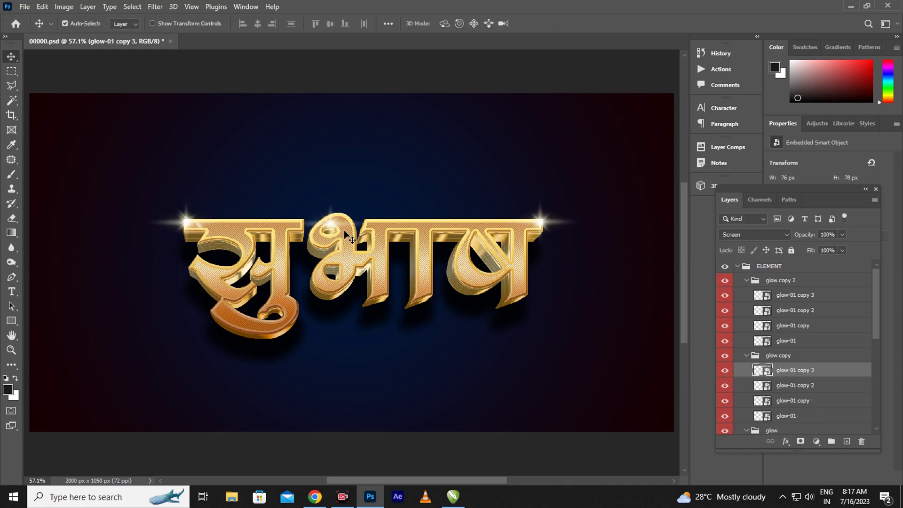
key(ctrl+t)
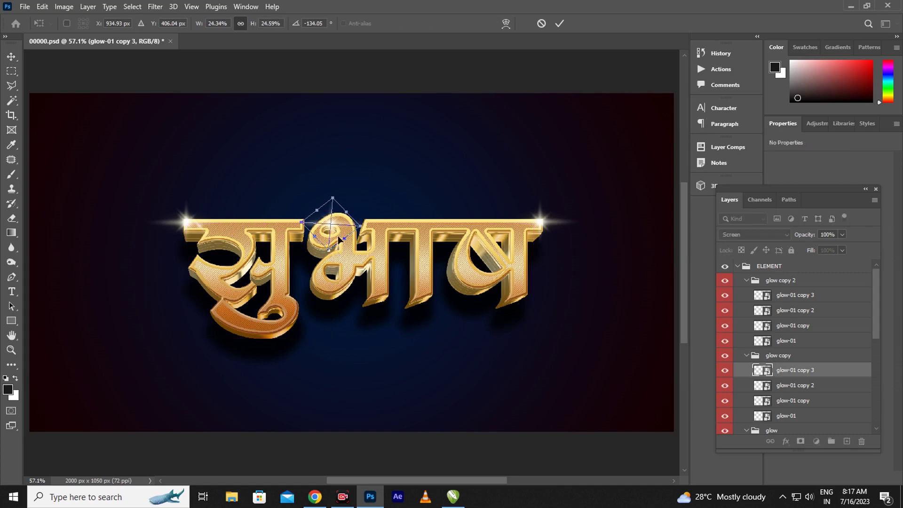
drag(338, 230, 349, 223)
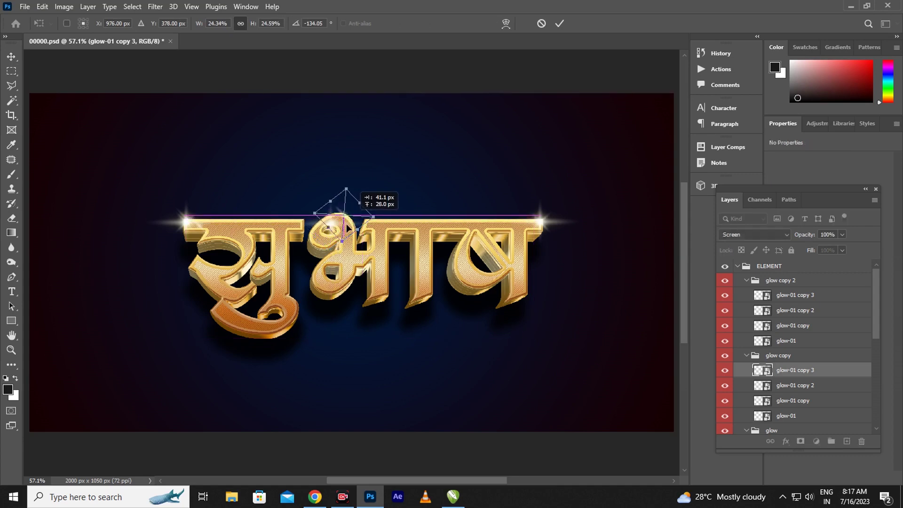
key(ctrl+z)
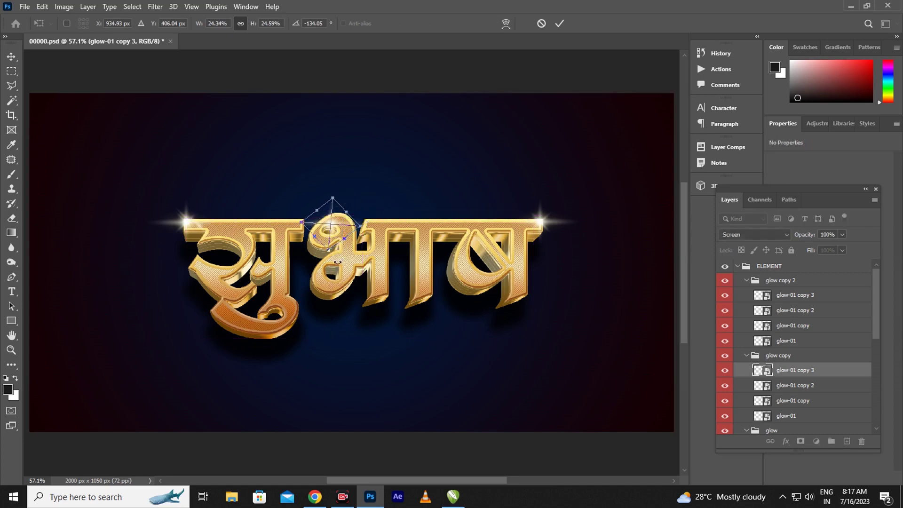
key(Return)
click(783, 357)
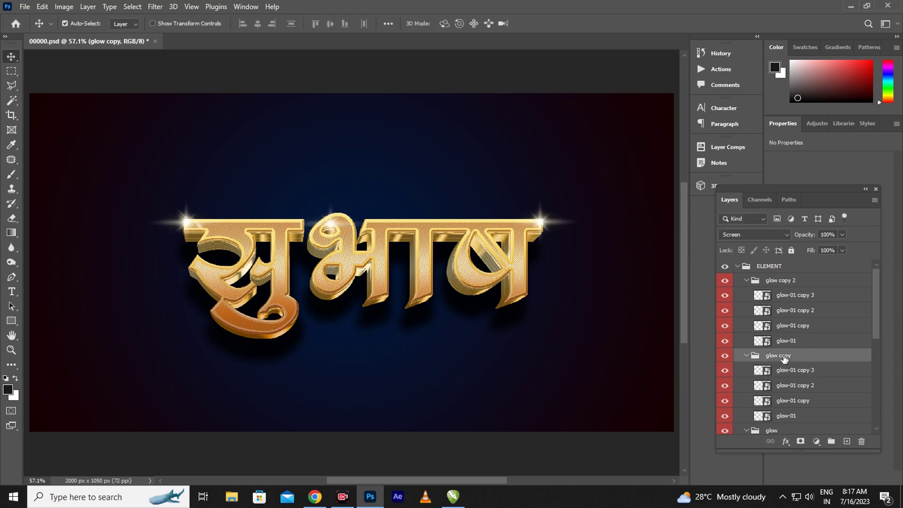
key(ctrl+t)
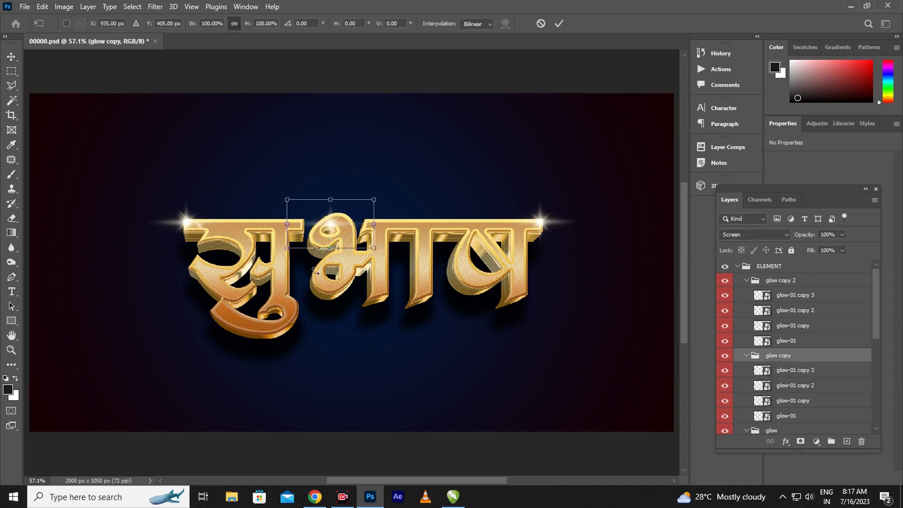
drag(330, 225, 343, 216)
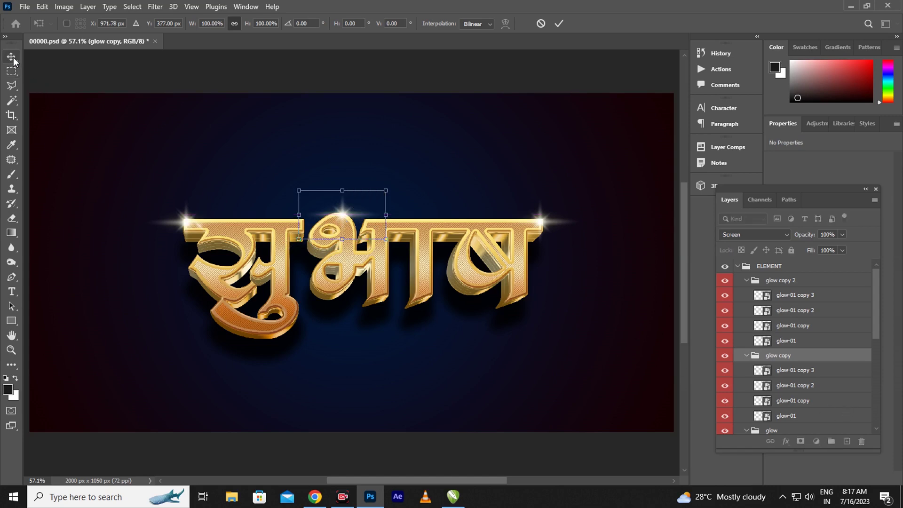
key(Return)
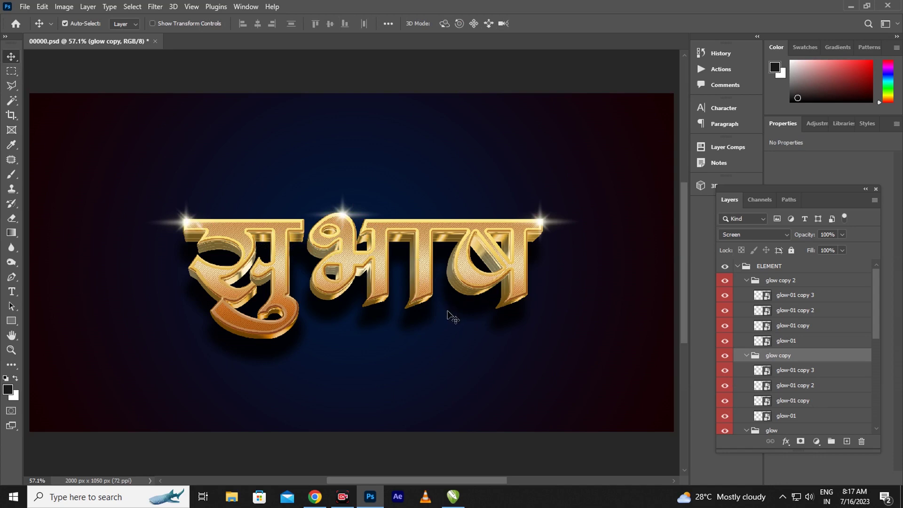